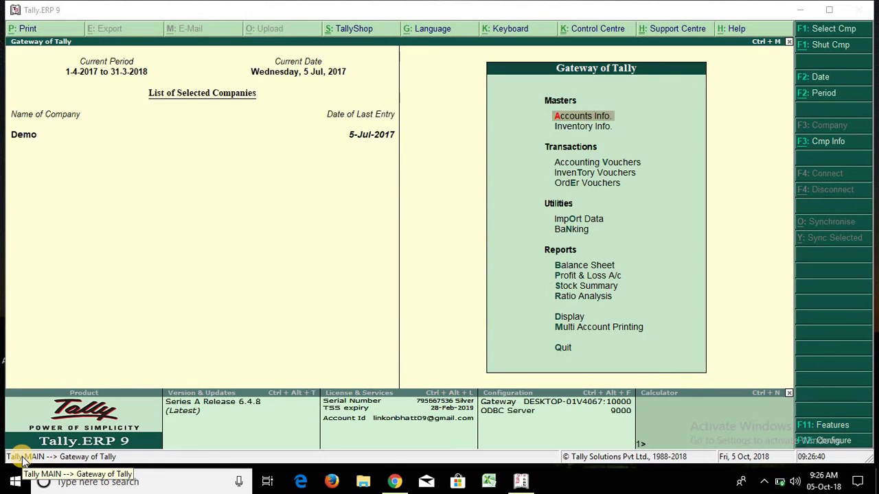
Switch to Chrome and review the e-Way bill changes in the Tally.ERP 9 Release 6.4.8 release notes.
{"action": "key", "text": "alt+Tab"}
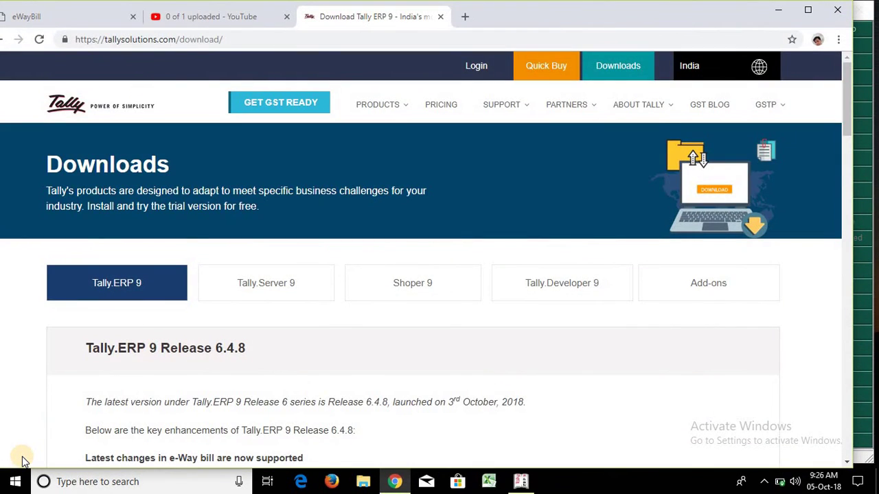
{"action": "scroll", "coordinate": [22, 459], "scroll_direction": "down", "scroll_amount": 3}
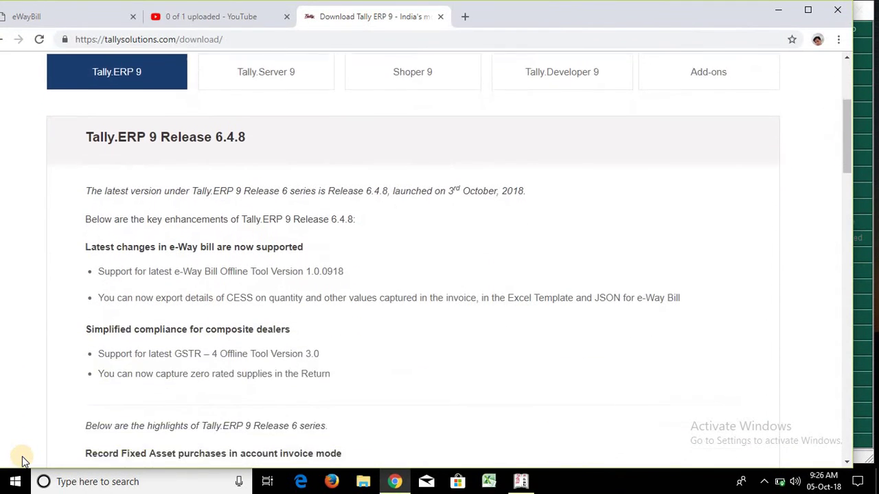
{"action": "scroll", "coordinate": [22, 457], "scroll_direction": "down", "scroll_amount": 1}
{"action": "scroll", "coordinate": [22, 457], "scroll_direction": "up", "scroll_amount": 1}
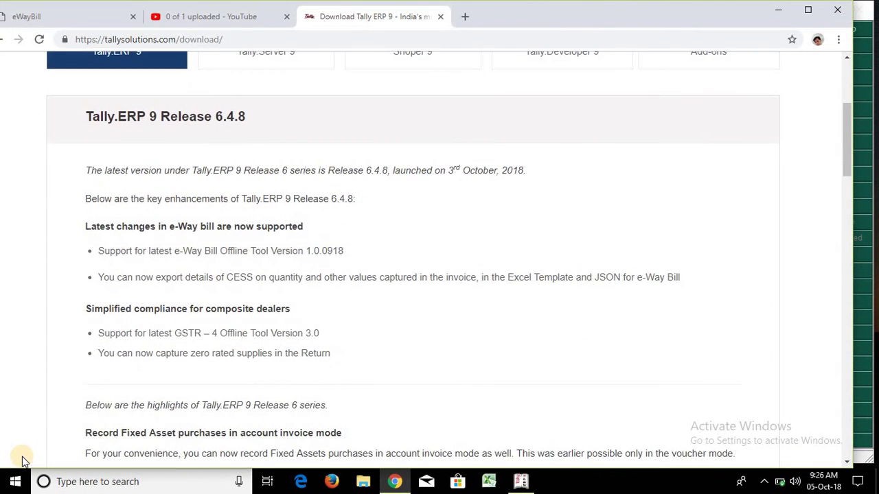
{"action": "scroll", "coordinate": [22, 457], "scroll_direction": "down", "scroll_amount": 1}
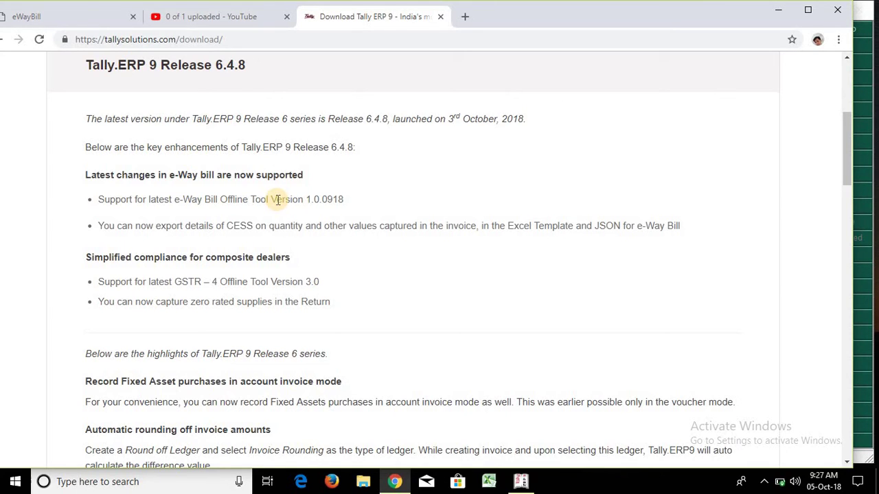
Review the CGST+SGST rate options in the e-Way Bill form's item details and return to Tally.ERP 9.
{"action": "left_click", "coordinate": [74, 18]}
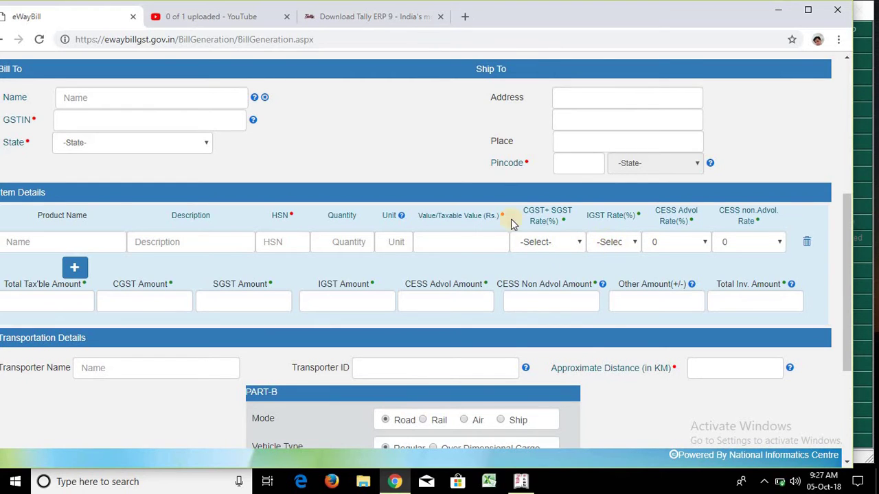
{"action": "left_click", "coordinate": [581, 243]}
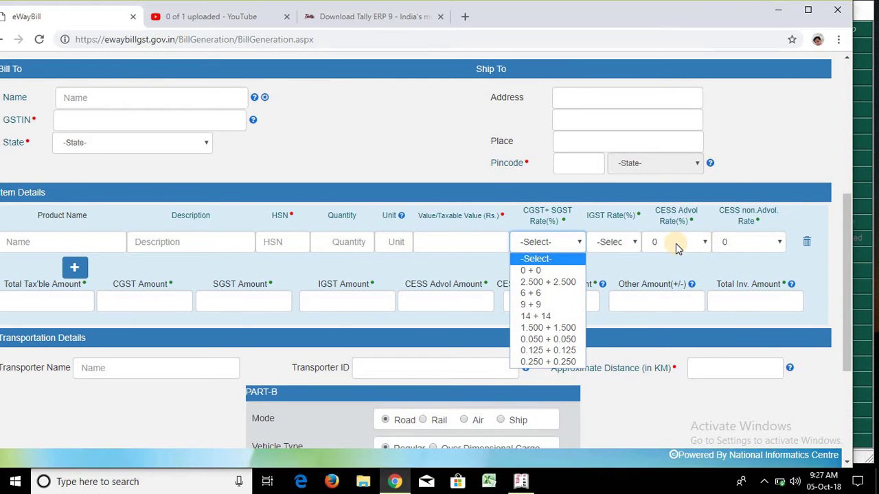
{"action": "key", "text": "alt+Tab"}
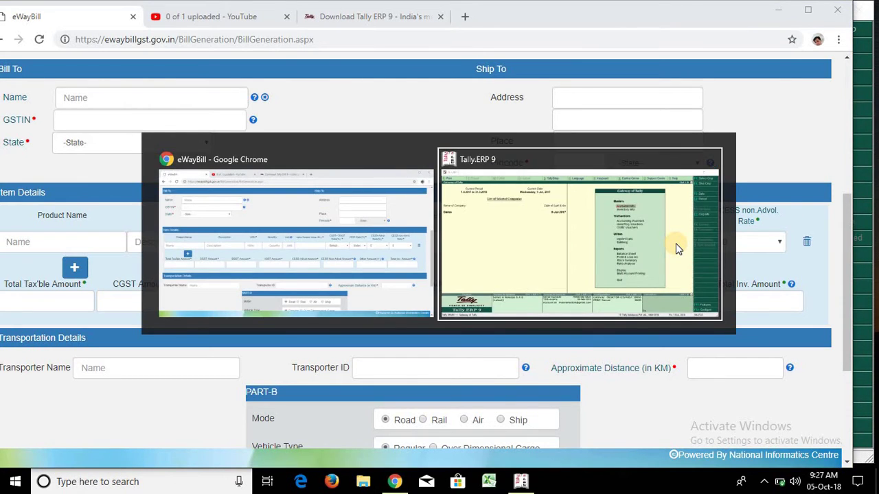
{"action": "key", "text": "alt+Tab"}
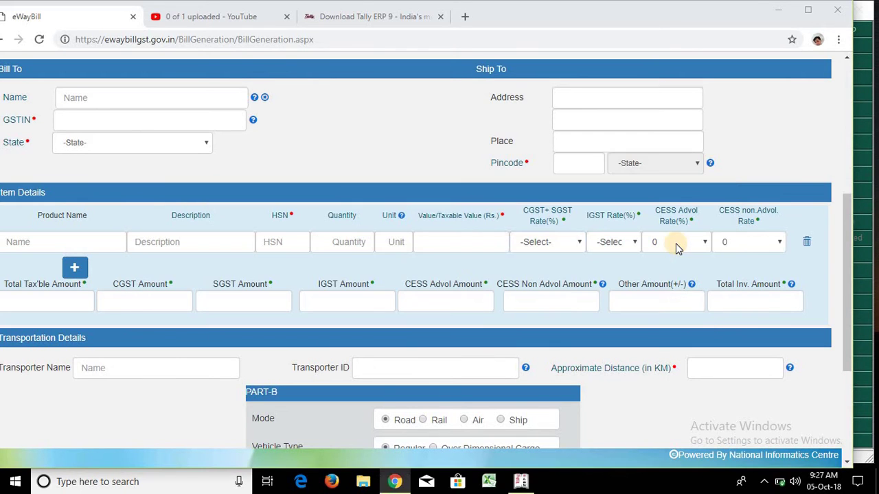
{"action": "left_click", "coordinate": [392, 15]}
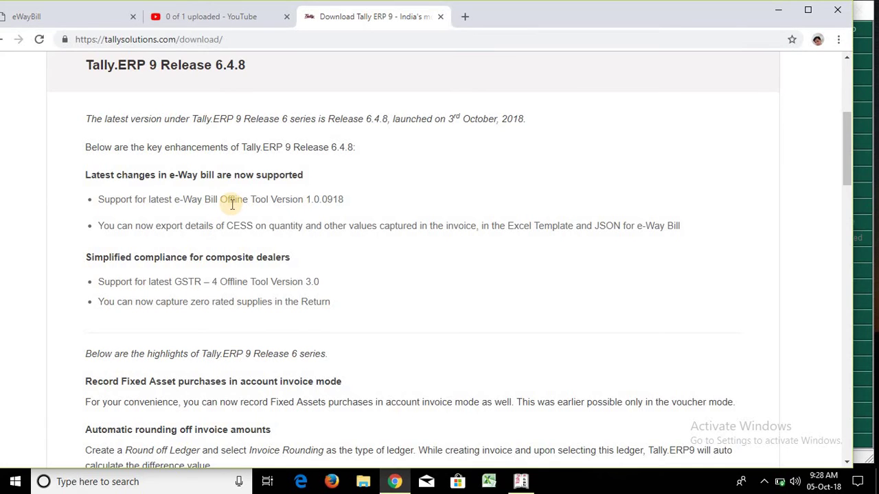
{"action": "key", "text": "alt+Tab"}
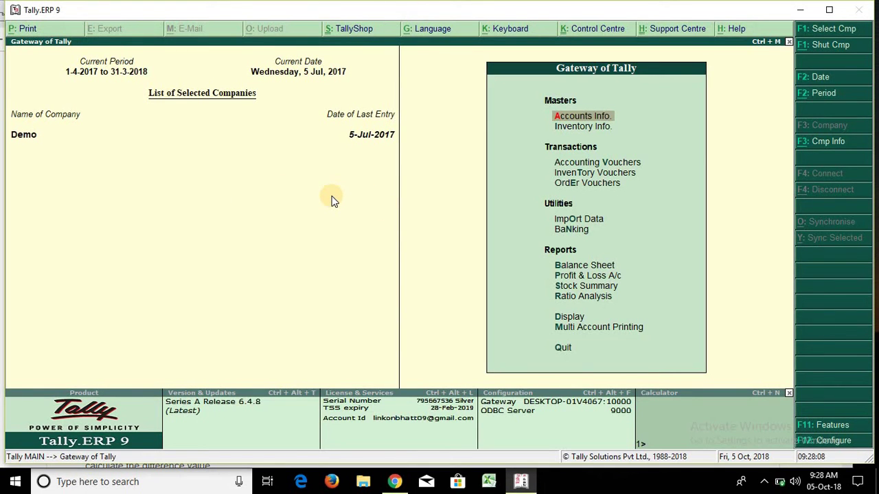
{"action": "key", "text": "v"}
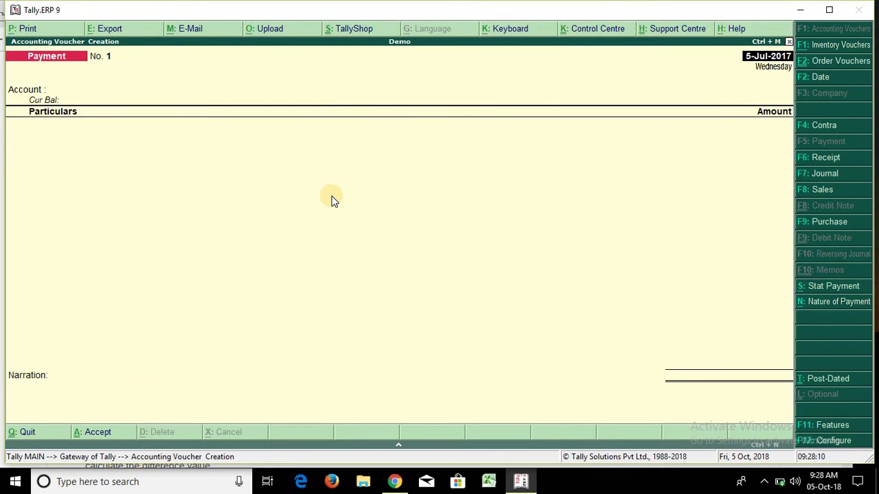
{"action": "key", "text": "F8"}
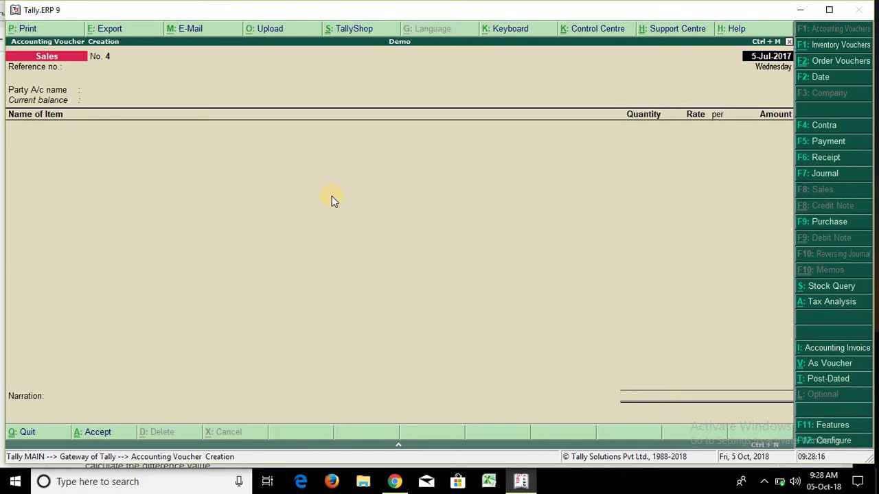
{"action": "key", "text": "Escape"}
{"action": "key", "text": "Escape"}
{"action": "key", "text": "Return"}
{"action": "key", "text": "Escape"}
{"action": "key", "text": "Escape"}
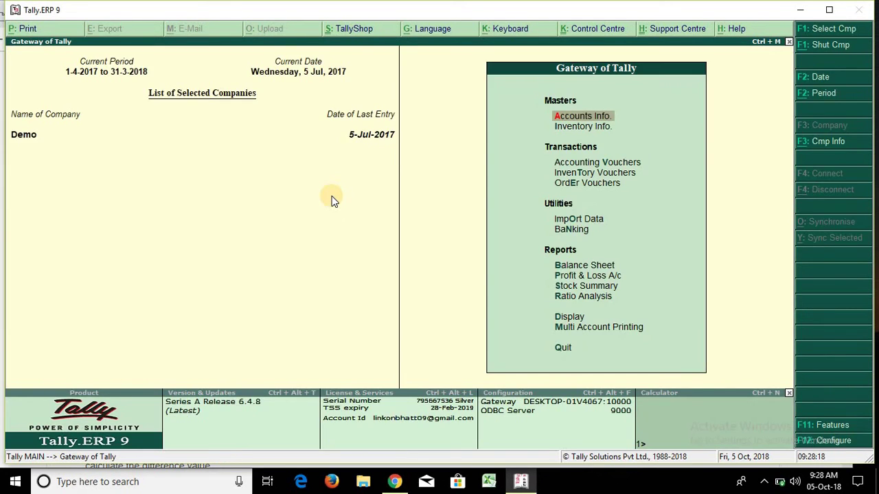
Change the Demo company's current period to 1-4-2018 through 31-3-2019.
{"action": "key", "text": "alt+F2"}
{"action": "type", "text": "1-4-18"}
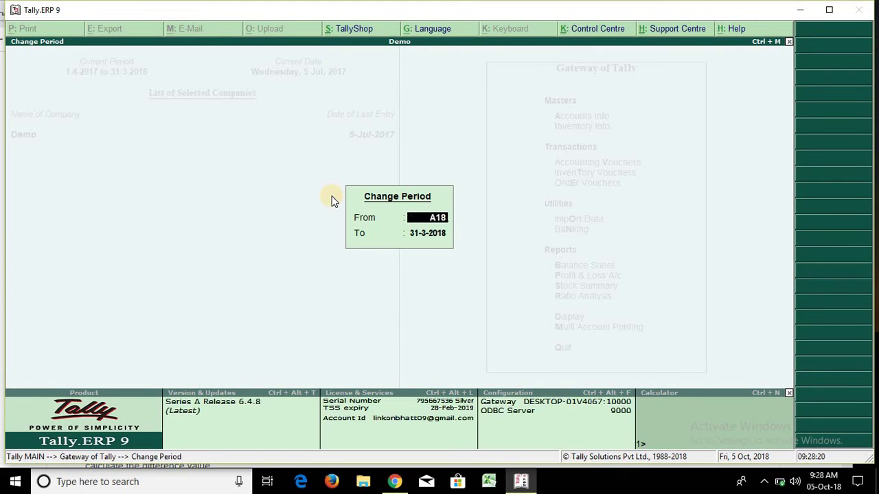
{"action": "key", "text": "Return"}
{"action": "type", "text": "M19"}
{"action": "key", "text": "Return"}
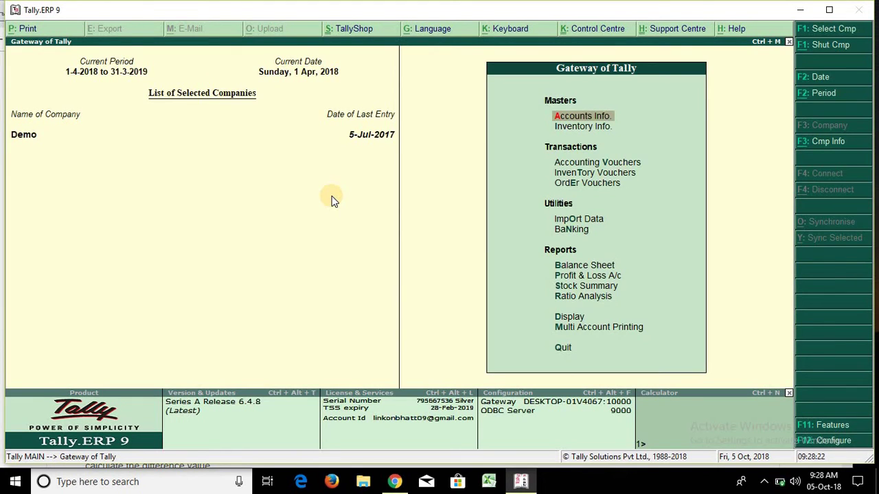
Start a new sales voucher and set its date to 5-10-2018.
{"action": "key", "text": "v"}
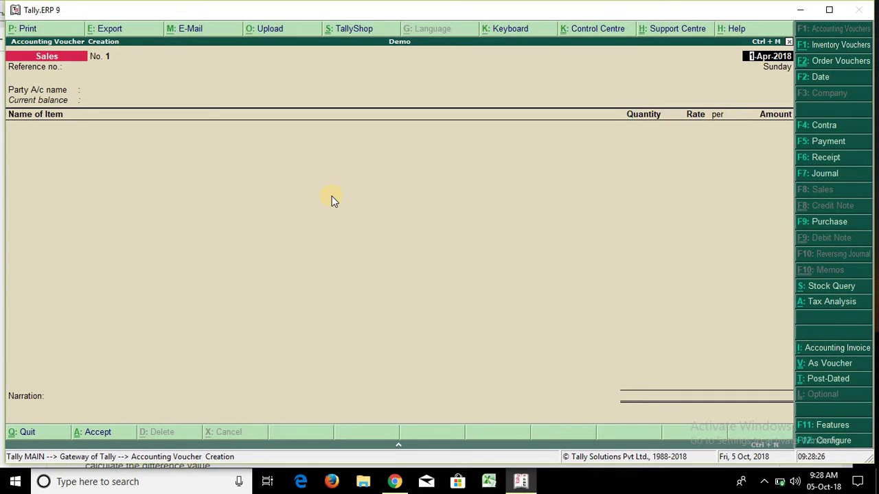
{"action": "type", "text": "9-10"}
{"action": "key", "text": "BackSpace"}
{"action": "key", "text": "BackSpace"}
{"action": "key", "text": "BackSpace"}
{"action": "key", "text": "BackSpace"}
{"action": "type", "text": "5-1"}
{"action": "type", "text": "0-2018"}
{"action": "key", "text": "Return"}
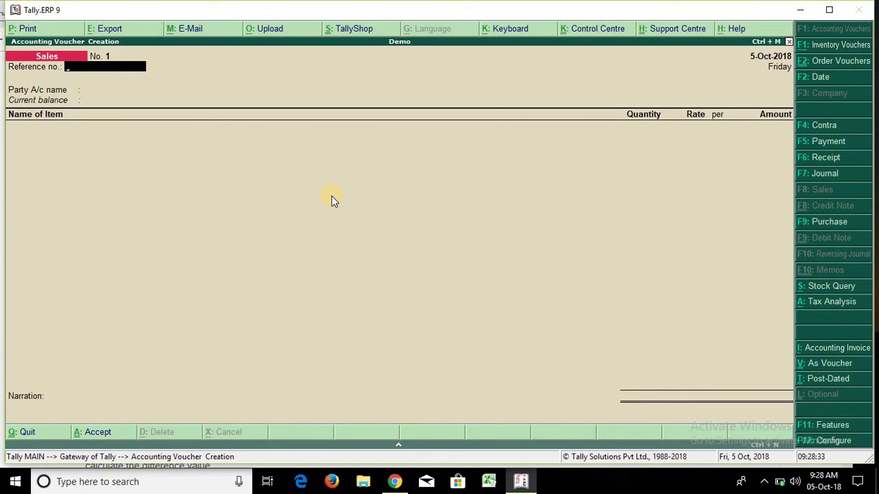
Leave the reference number blank and create a party ledger named XYZ under Sundry Debtors.
{"action": "key", "text": "Return"}
{"action": "key", "text": "alt+c"}
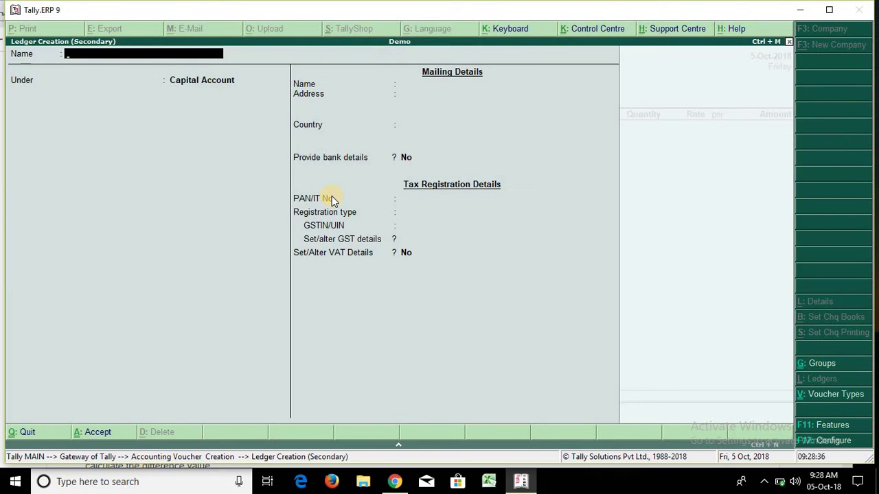
{"action": "type", "text": "XYZ"}
{"action": "key", "text": "Return"}
{"action": "type", "text": "sun"}
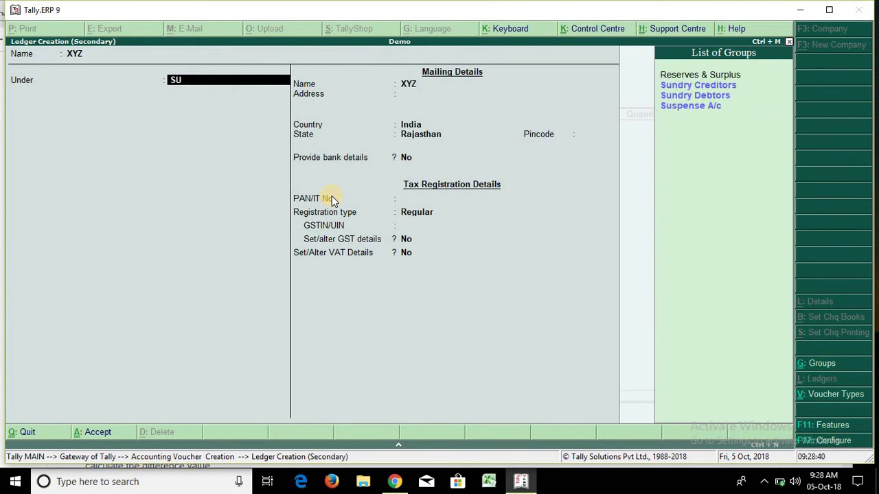
{"action": "key", "text": "Down"}
{"action": "key", "text": "Return"}
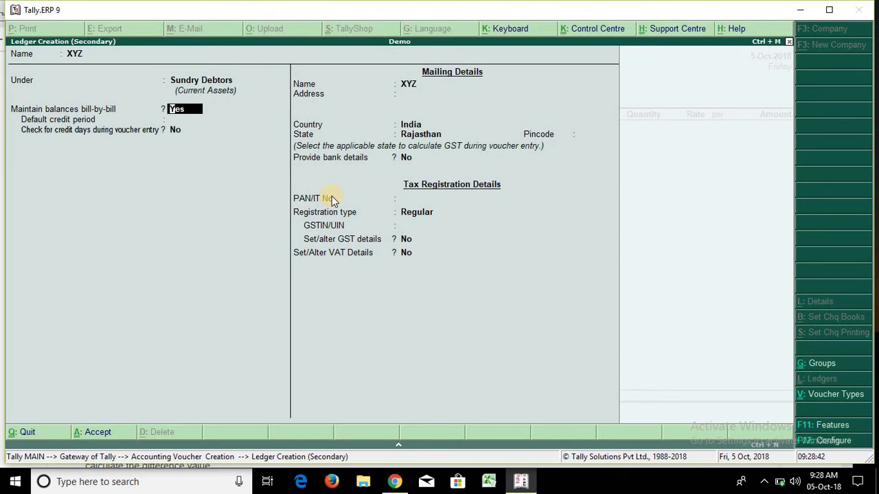
Keep the ledger's default details with Regular registration, enter the party's GSTIN, and save it as the voucher's party account.
{"action": "key", "text": "Return"}
{"action": "key", "text": "Return"}
{"action": "key", "text": "Return"}
{"action": "key", "text": "Return"}
{"action": "key", "text": "Return"}
{"action": "key", "text": "Return"}
{"action": "key", "text": "Return"}
{"action": "key", "text": "Return"}
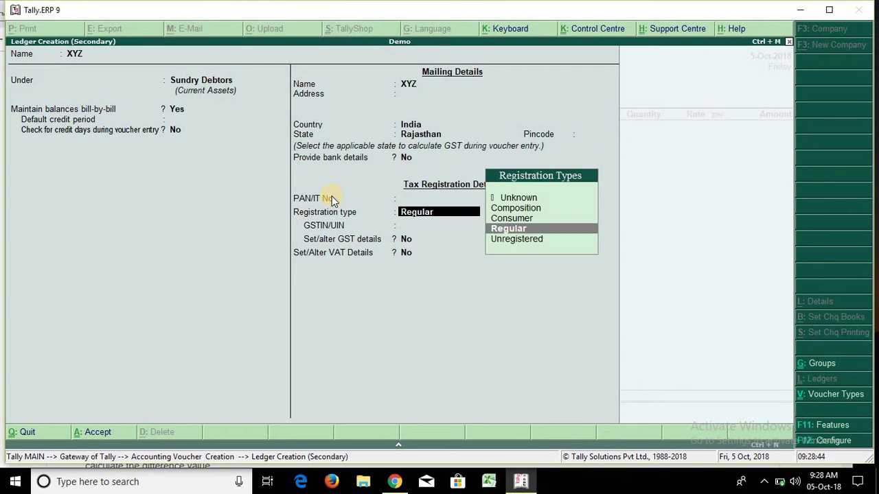
{"action": "key", "text": "Return"}
{"action": "type", "text": "08AS"}
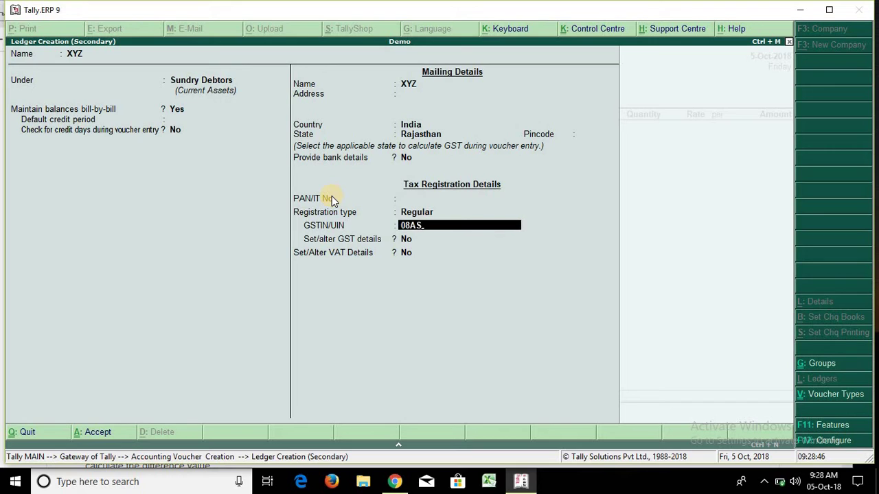
{"action": "type", "text": "HD4138G1DY"}
{"action": "key", "text": "Return"}
{"action": "key", "text": "Return"}
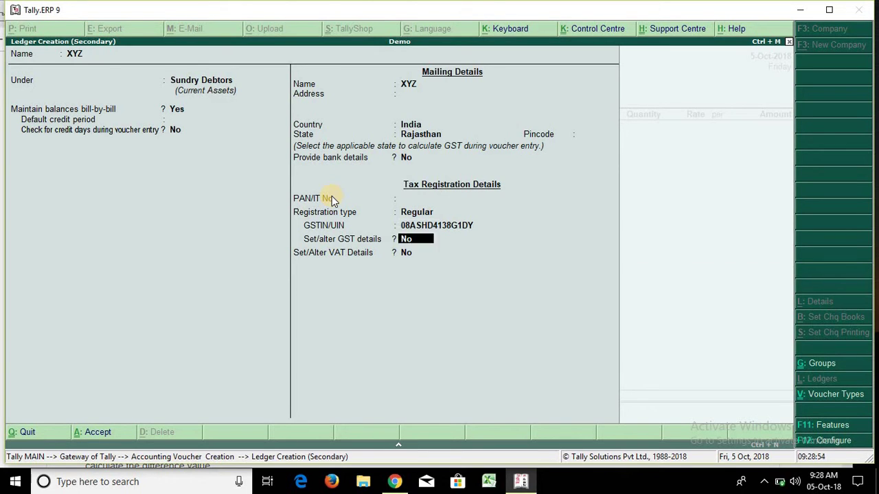
{"action": "key", "text": "Return"}
{"action": "key", "text": "Return"}
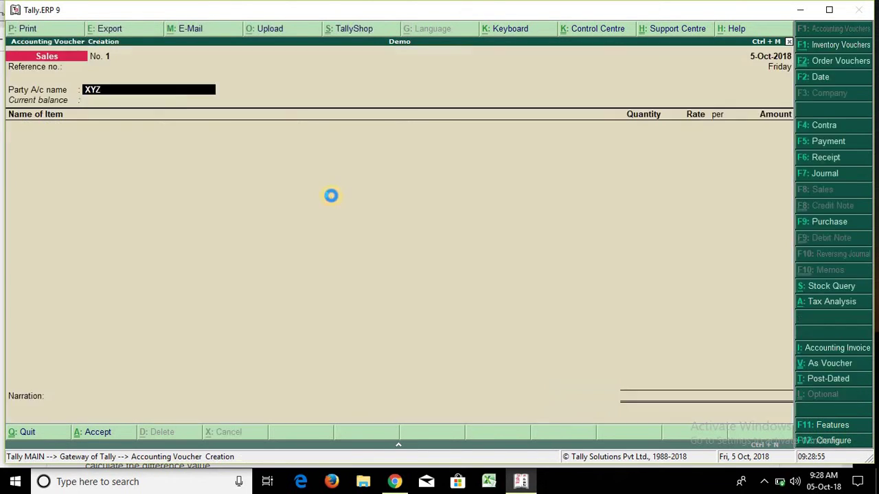
Add the stock item Bolt to the voucher without a description and assign tracking number 1.
{"action": "type", "text": "BOLT"}
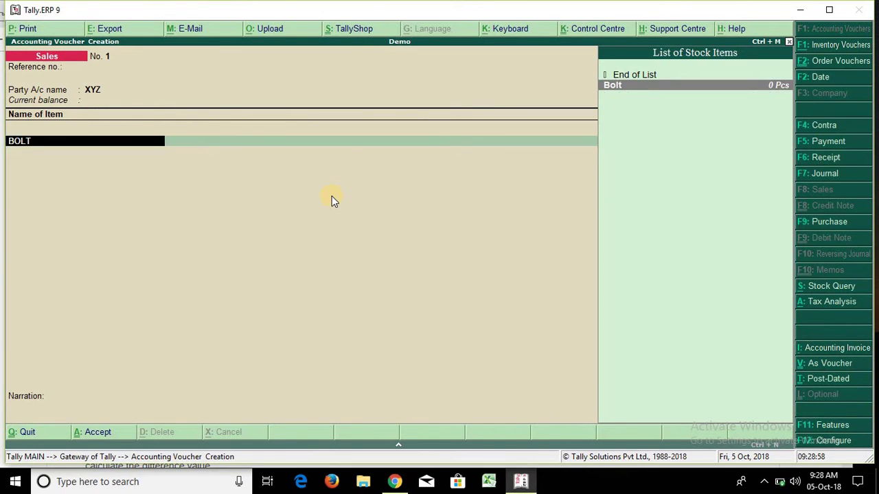
{"action": "key", "text": "Return"}
{"action": "type", "text": "1"}
{"action": "key", "text": "BackSpace"}
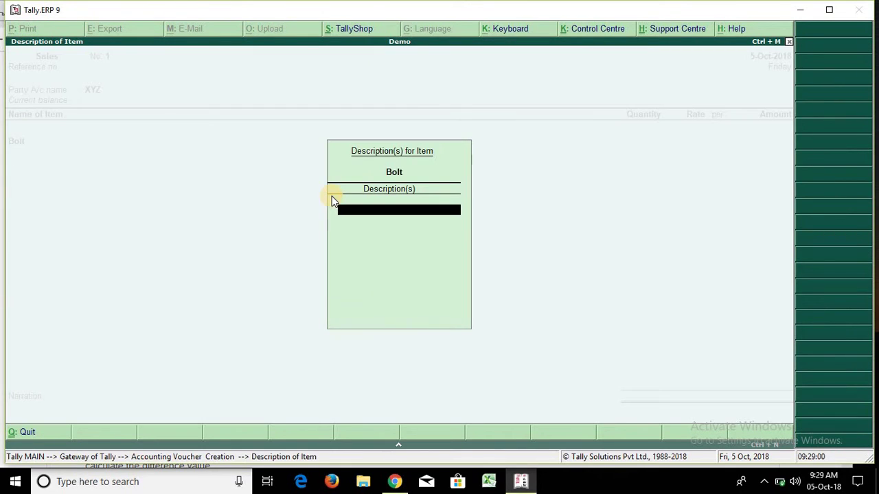
{"action": "key", "text": "Return"}
{"action": "type", "text": "1"}
{"action": "key", "text": "Return"}
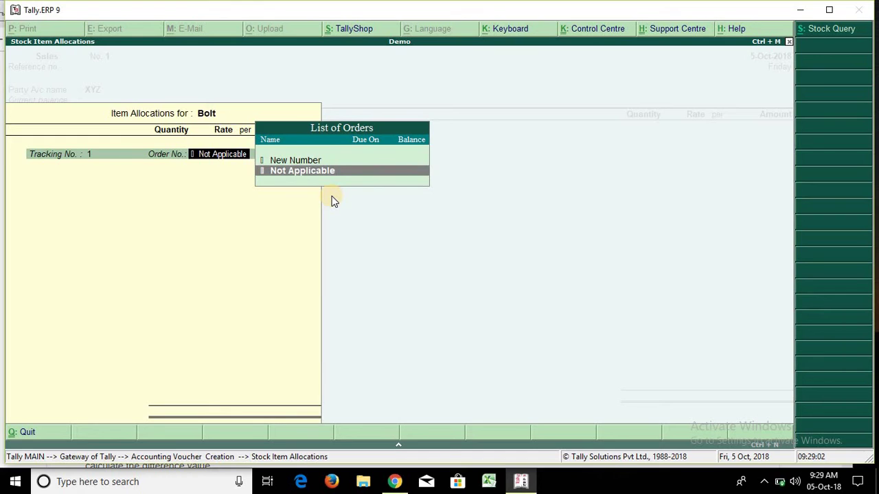
Allocate Bolt with order number Not Applicable, a quantity of 1 Pcs and a rate of 1000 per piece.
{"action": "left_click", "coordinate": [332, 200]}
{"action": "type", "text": "1"}
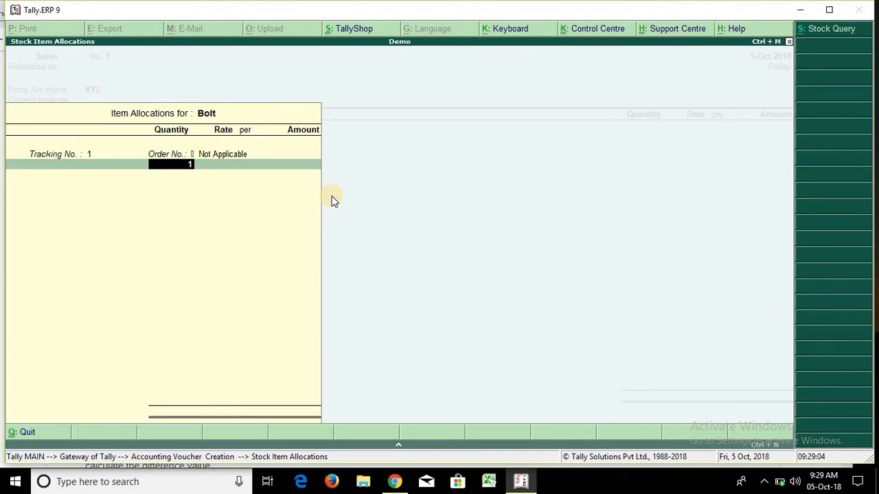
{"action": "key", "text": "Return"}
{"action": "key", "text": "Return"}
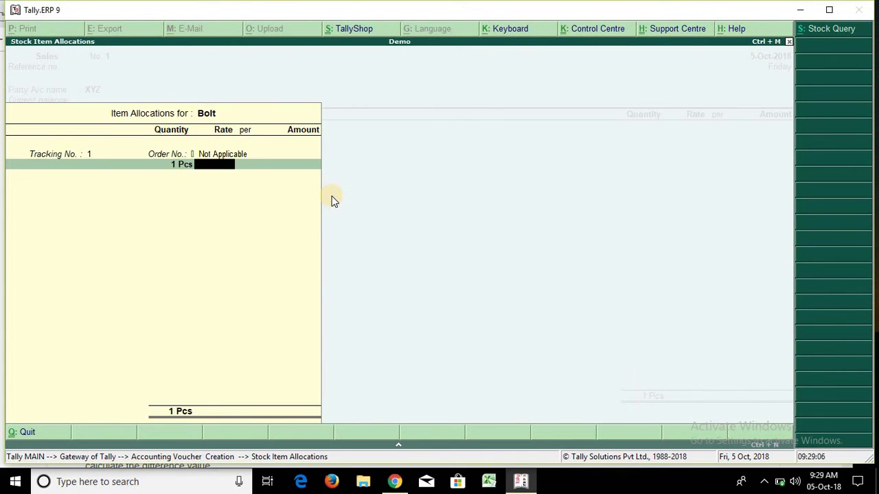
{"action": "type", "text": "1000"}
{"action": "key", "text": "Return"}
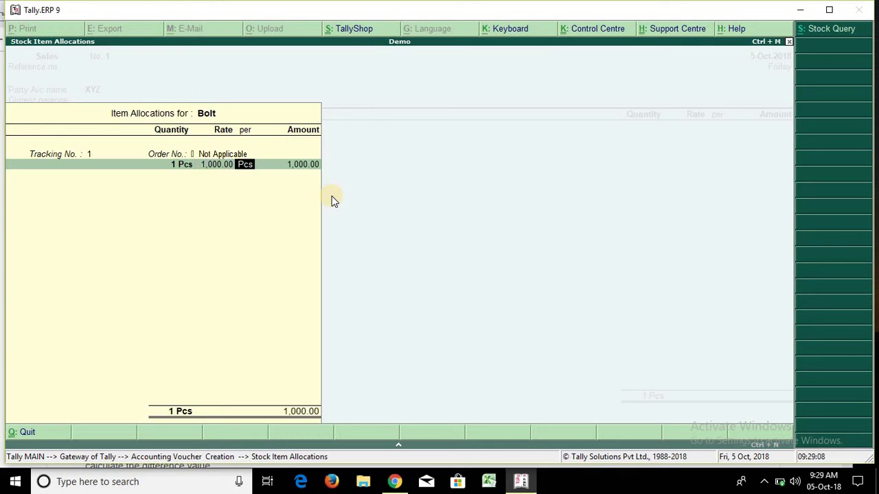
{"action": "key", "text": "Return"}
{"action": "key", "text": "Return"}
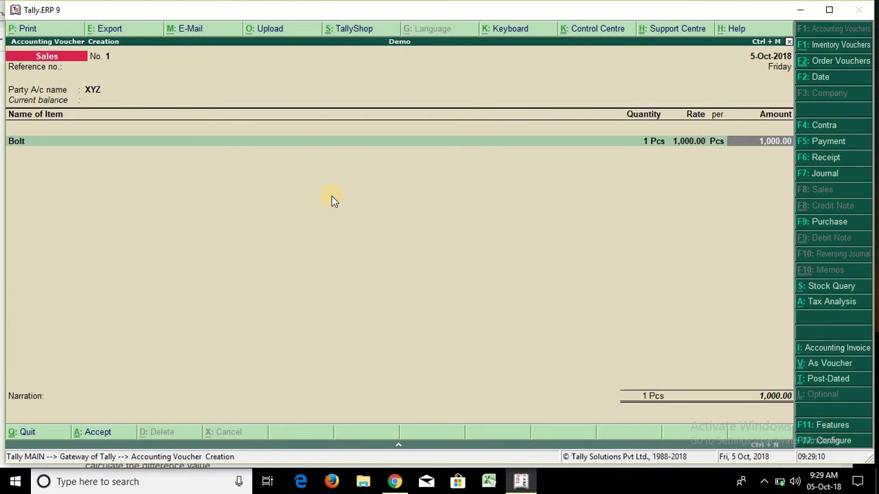
Reopen the Bolt item allocation, set its rate to 50000 per piece, and proceed to its accounting details.
{"action": "key", "text": "BackSpace"}
{"action": "key", "text": "Return"}
{"action": "key", "text": "Return"}
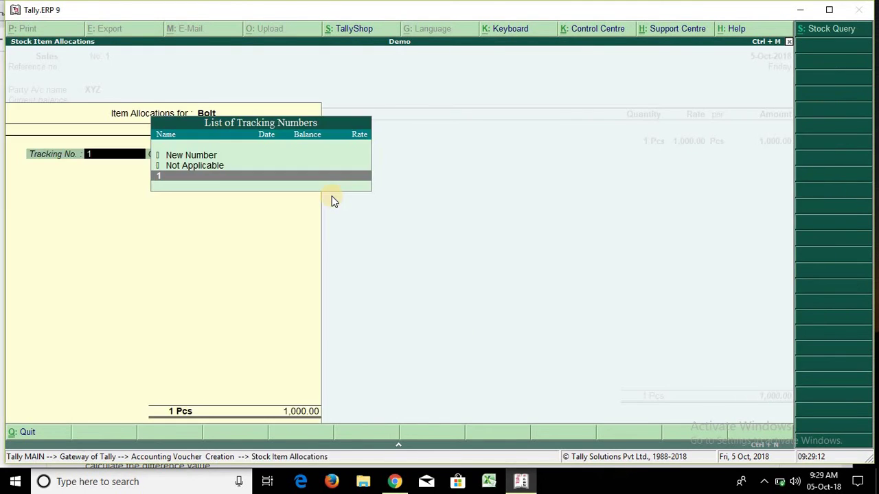
{"action": "key", "text": "Return"}
{"action": "key", "text": "Return"}
{"action": "key", "text": "Return"}
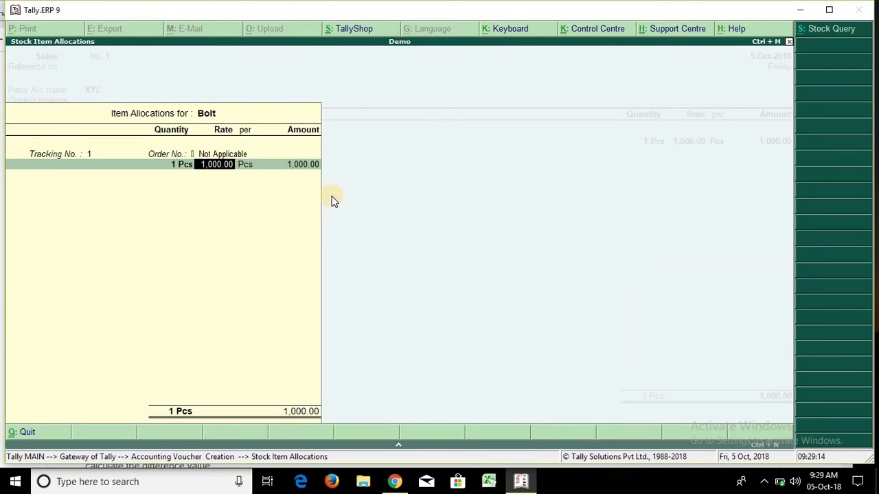
{"action": "type", "text": "50000"}
{"action": "key", "text": "Return"}
{"action": "key", "text": "Return"}
{"action": "key", "text": "Return"}
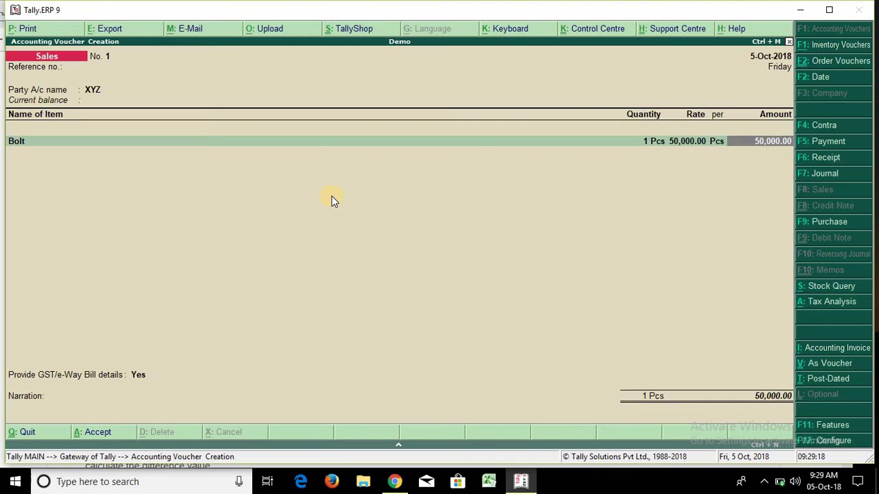
{"action": "key", "text": "Return"}
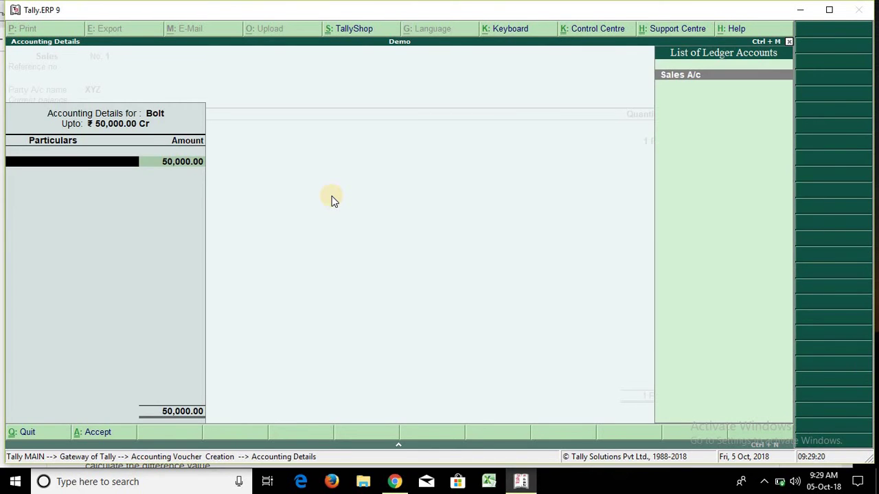
Allocate the Bolt amount of 50,000 to the Sales A/c ledger and accept the accounting details.
{"action": "key", "text": "Return"}
{"action": "key", "text": "Return"}
{"action": "key", "text": "Return"}
{"action": "key", "text": "Return"}
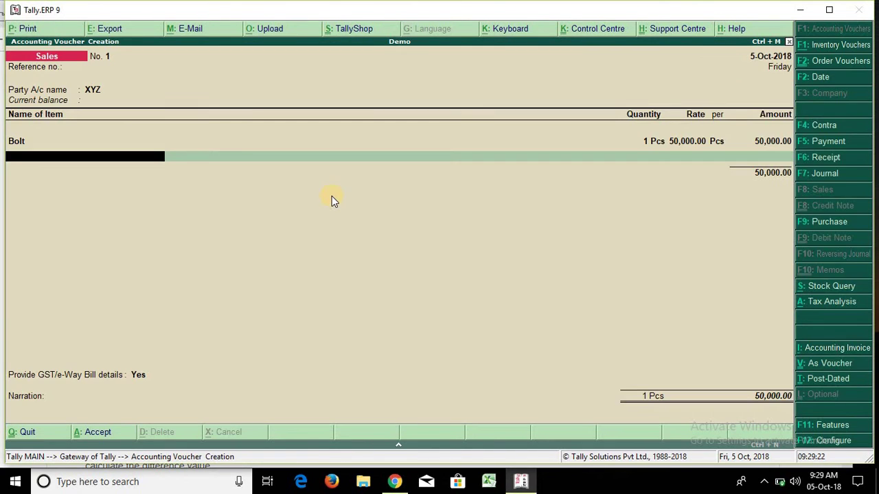
Add the Cgst and Sgs tax ledgers below the Bolt item in the voucher.
{"action": "type", "text": "CGS"}
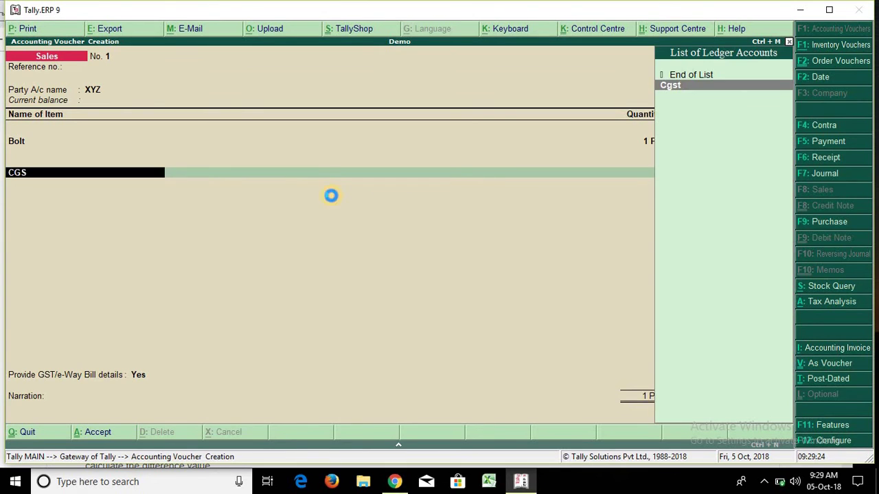
{"action": "key", "text": "Return"}
{"action": "type", "text": "Sgs"}
{"action": "key", "text": "Return"}
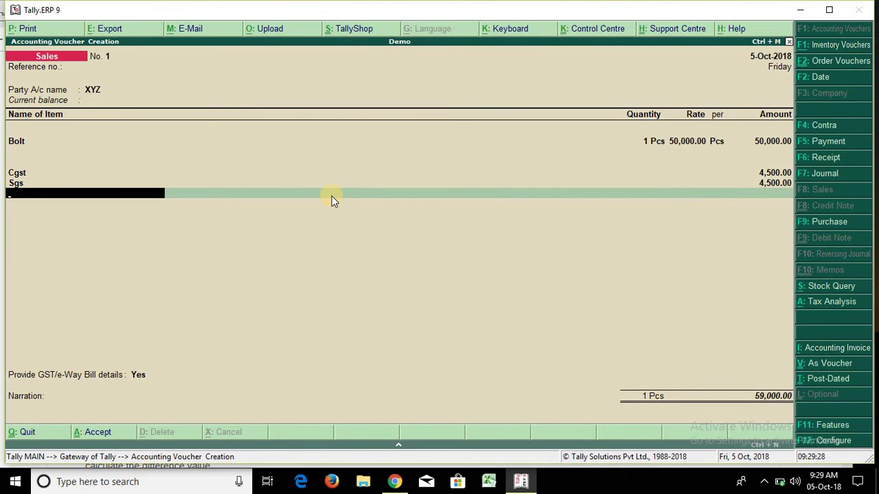
Start a new ledger named FREIGHT CHARGES under Indirect Expenses, keeping its type of ledger as Not Applicable.
{"action": "key", "text": "alt+c"}
{"action": "type", "text": "FREIG"}
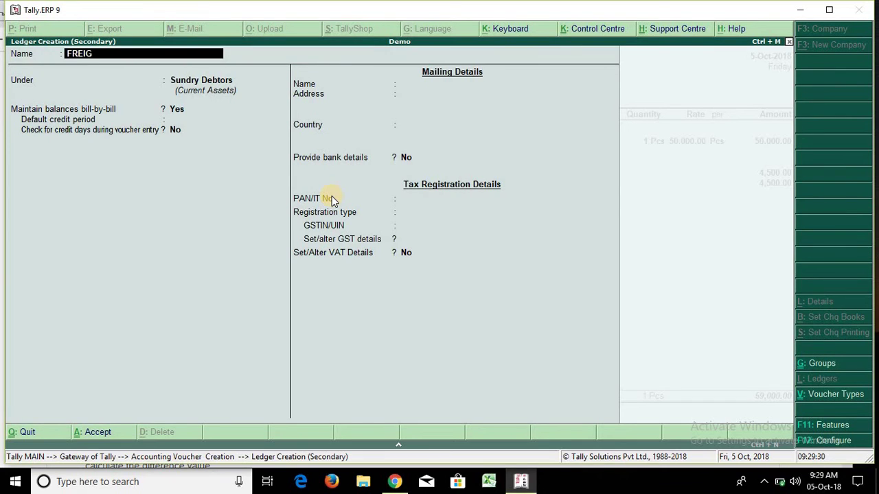
{"action": "type", "text": "HT CHARGES"}
{"action": "key", "text": "Return"}
{"action": "type", "text": "INDI"}
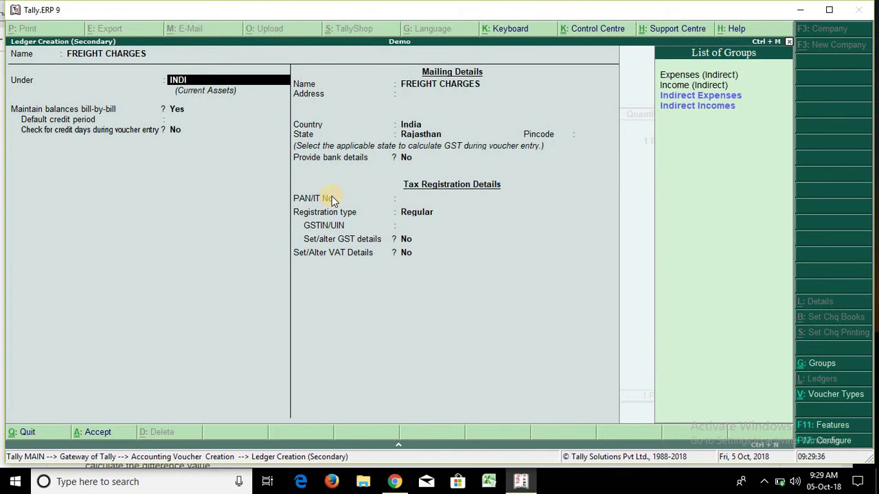
{"action": "key", "text": "Down"}
{"action": "key", "text": "Up"}
{"action": "key", "text": "Return"}
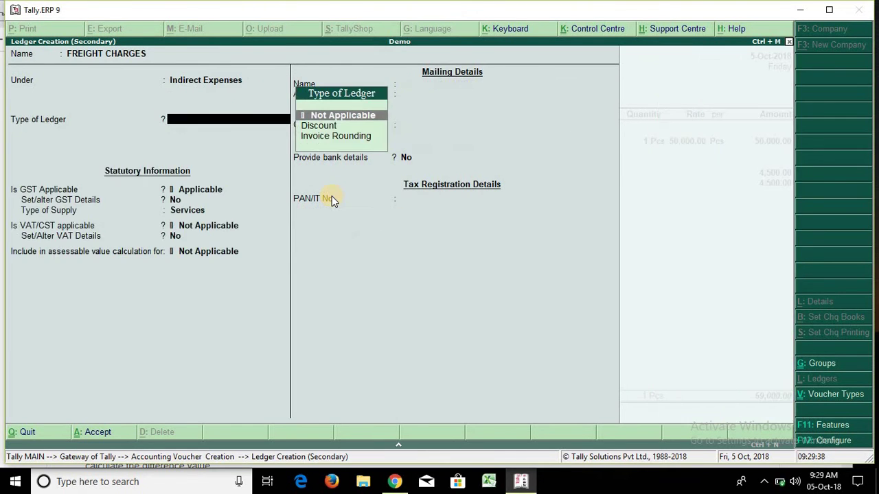
{"action": "key", "text": "Return"}
{"action": "key", "text": "Return"}
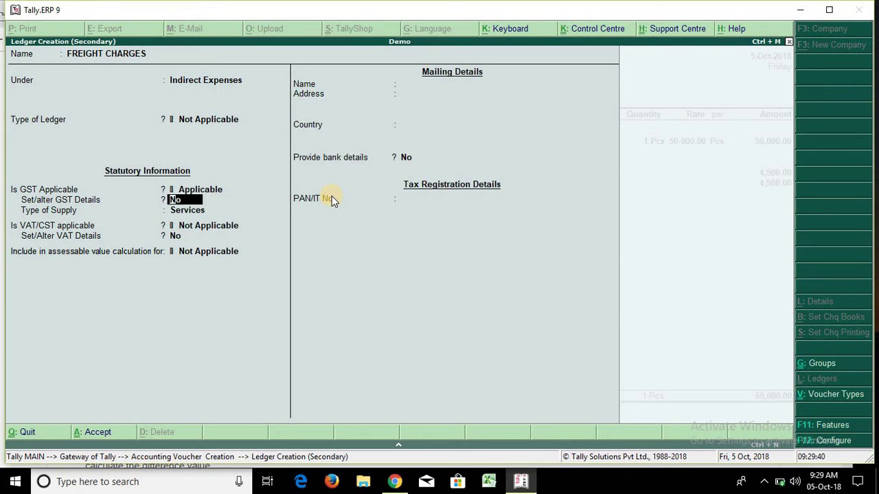
{"action": "key", "text": "BackSpace"}
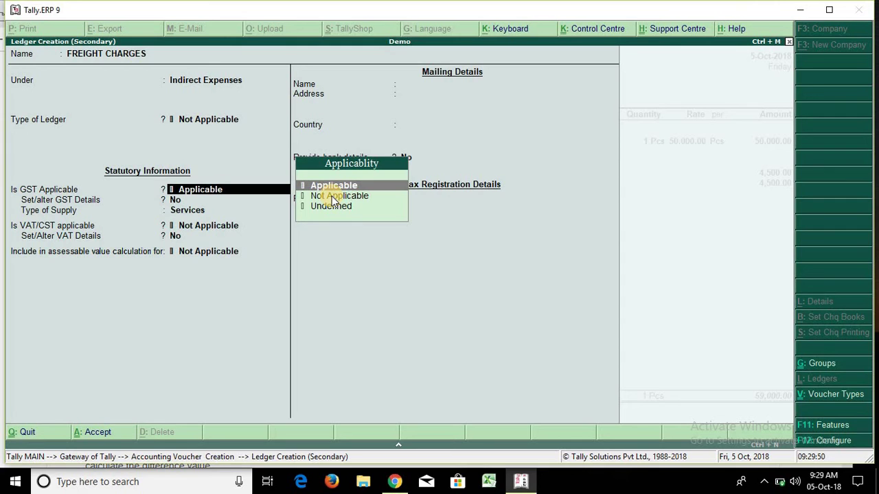
Switch to Chrome and examine the item detail fields of the portal's e-Way Bill generation form.
{"action": "key", "text": "alt+Tab"}
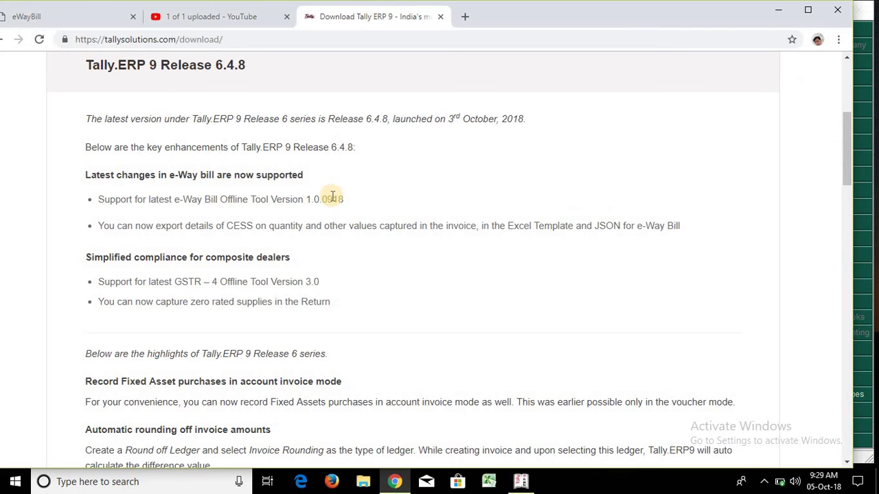
{"action": "left_click", "coordinate": [86, 18]}
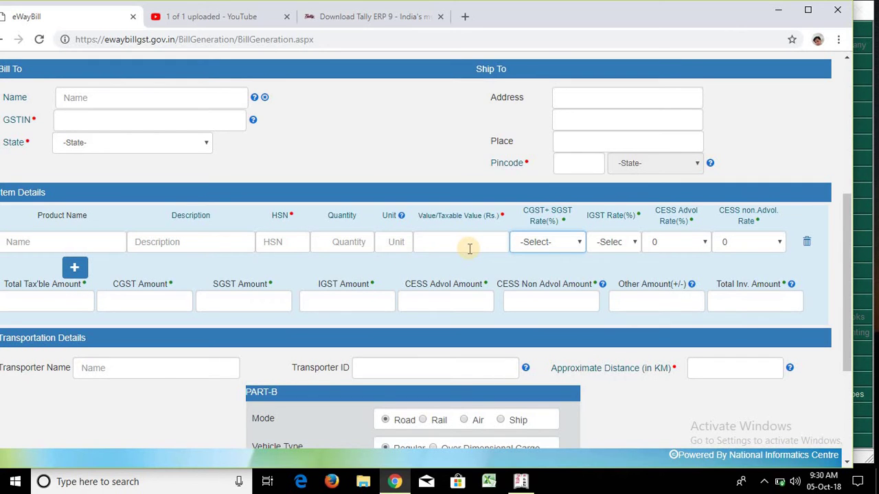
{"action": "key", "text": "alt+Tab"}
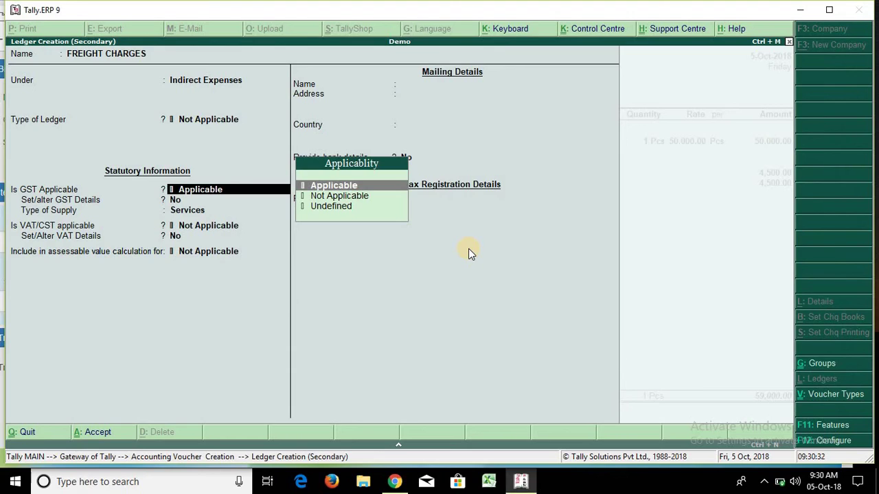
Set GST applicability to Not Applicable for FREIGHT CHARGES, keep the remaining defaults and save the ledger.
{"action": "key", "text": "Down"}
{"action": "key", "text": "Return"}
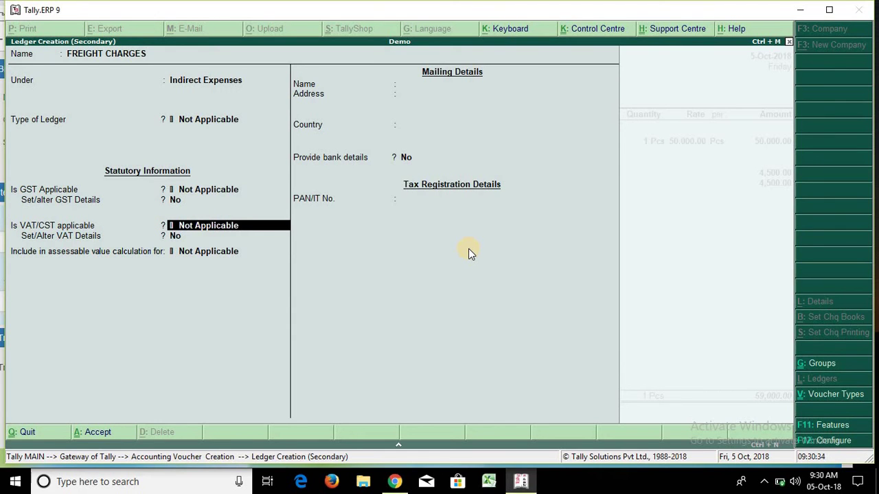
{"action": "key", "text": "Return"}
{"action": "key", "text": "Return"}
{"action": "key", "text": "Return"}
{"action": "key", "text": "Return"}
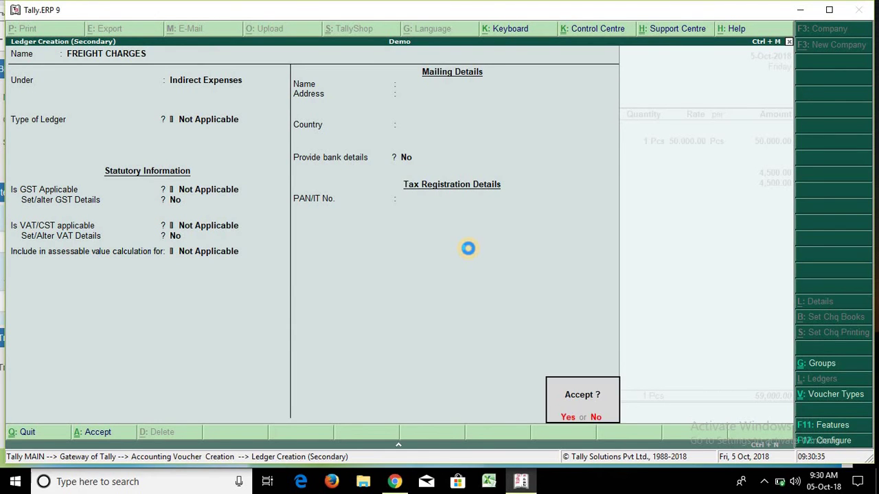
{"action": "key", "text": "Return"}
Add FREIGHT CHARGES to the sales voucher with an amount of 900 and proceed to the GST/e-Way Bill details option.
{"action": "key", "text": "Return"}
{"action": "key", "text": "Return"}
{"action": "type", "text": "9"}
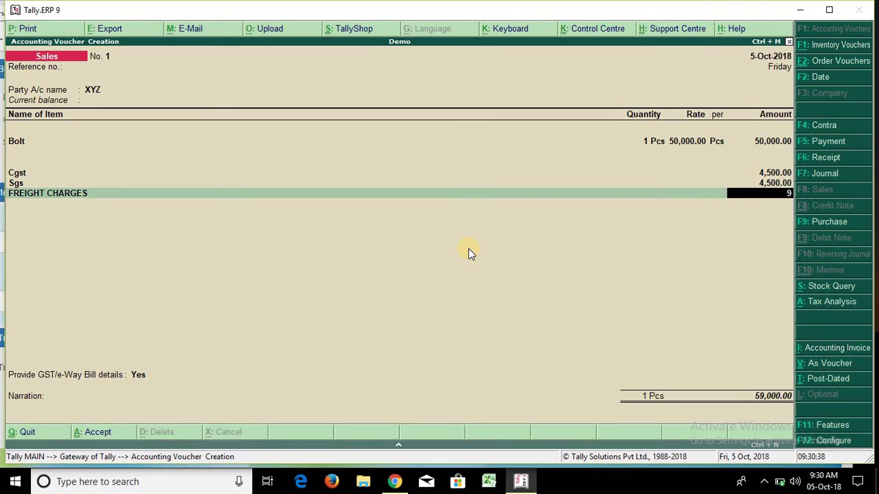
{"action": "type", "text": "00"}
{"action": "key", "text": "Return"}
{"action": "key", "text": "Return"}
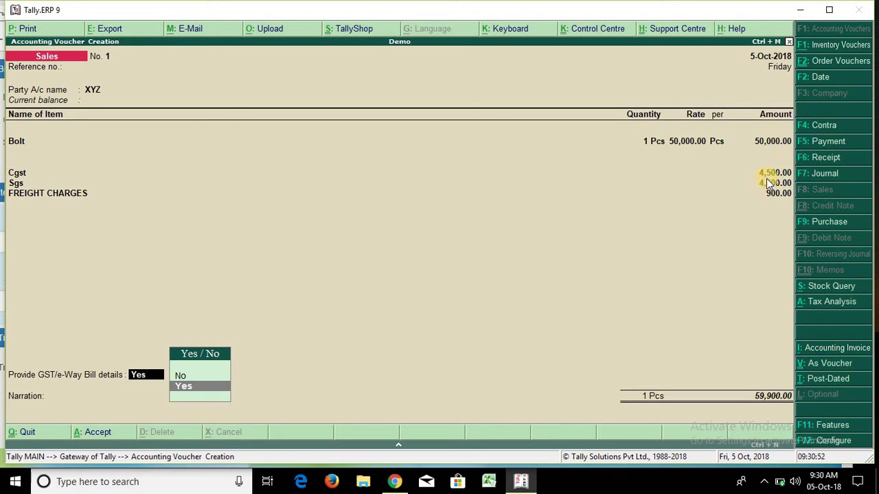
Switch to the e-Way Bill form in Chrome and inspect its HSN, taxable value and other amount fields.
{"action": "key", "text": "alt+Tab"}
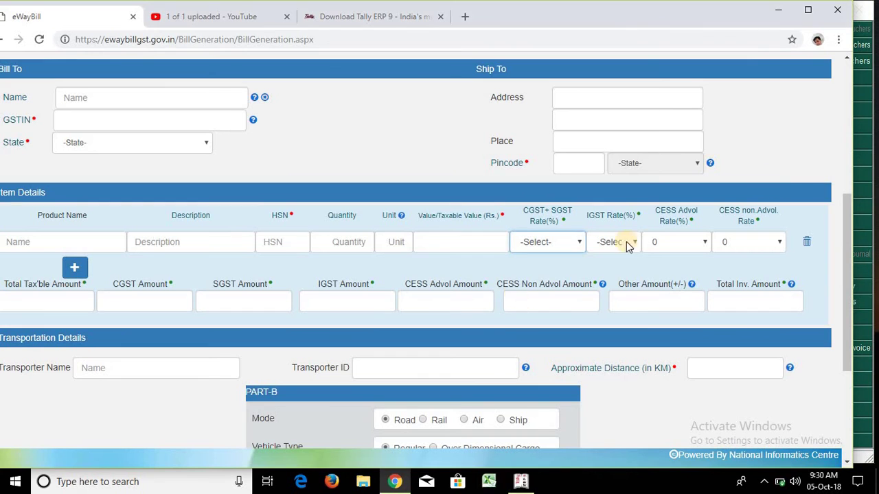
{"action": "left_click", "coordinate": [285, 243]}
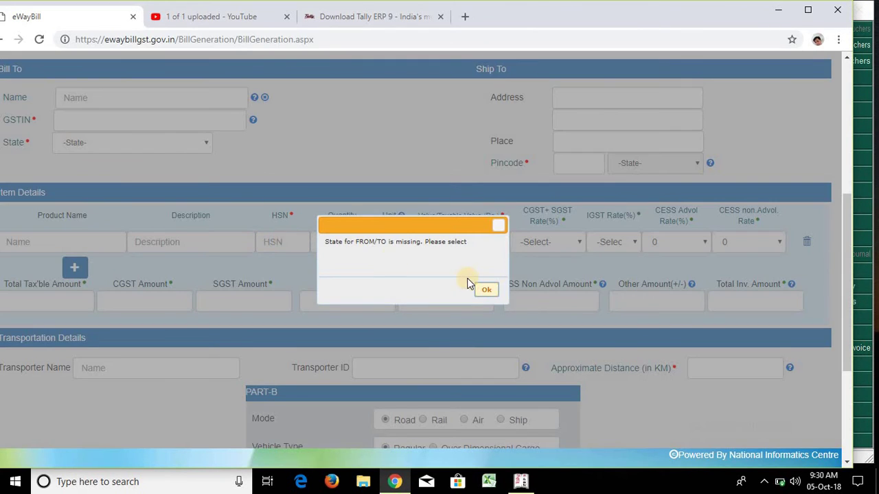
{"action": "left_click", "coordinate": [485, 291]}
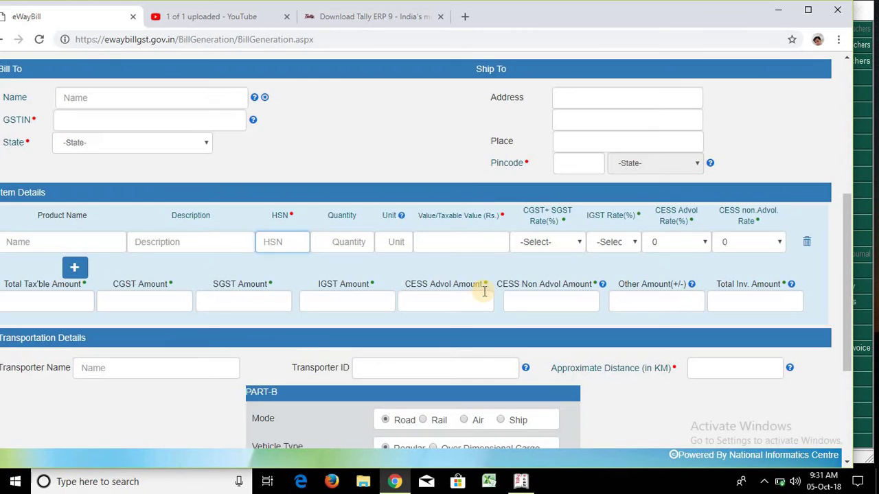
{"action": "left_click", "coordinate": [458, 238]}
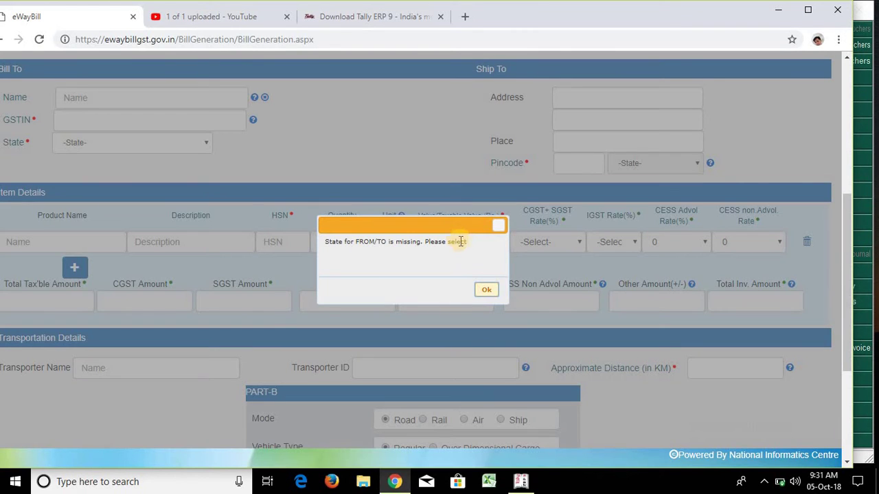
{"action": "left_click", "coordinate": [485, 291]}
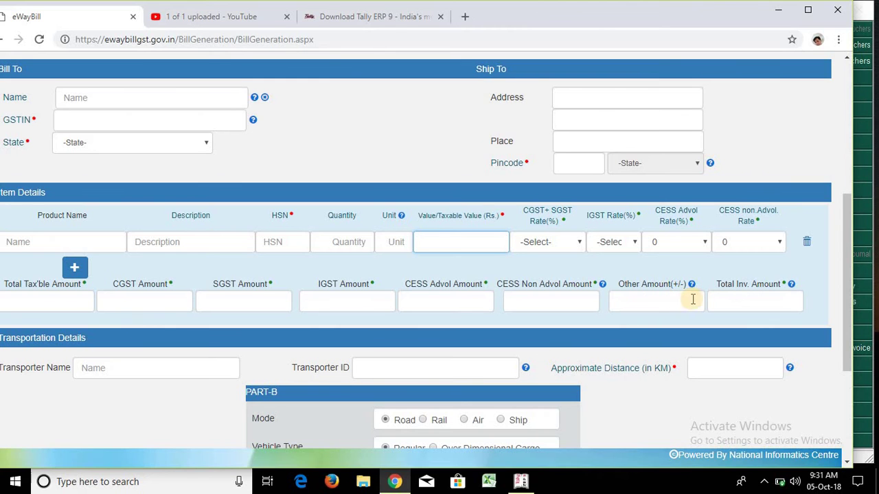
Compare the voucher's tax and freight lines with the e-Way Bill form's CGST+SGST rate options, and revisit the Release 6.4.8 enhancements page.
{"action": "key", "text": "alt+Tab"}
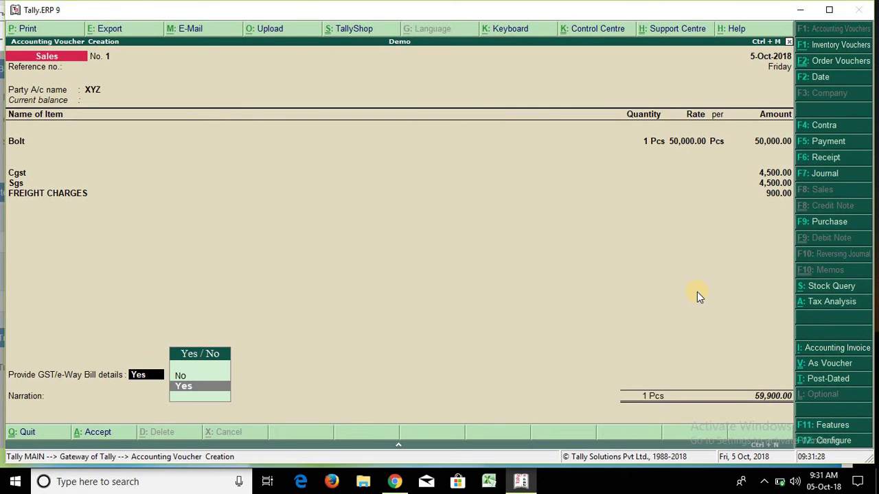
{"action": "key", "text": "alt+Tab"}
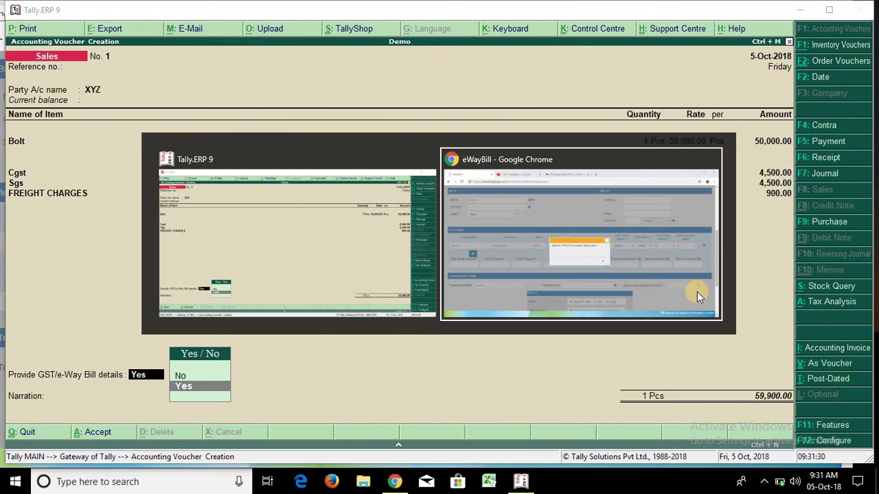
{"action": "key", "text": "alt+Tab"}
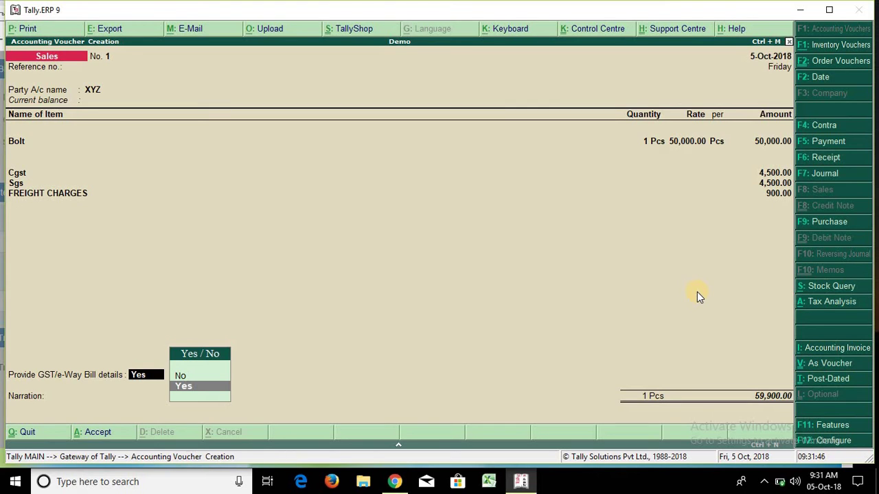
{"action": "key", "text": "alt+Tab"}
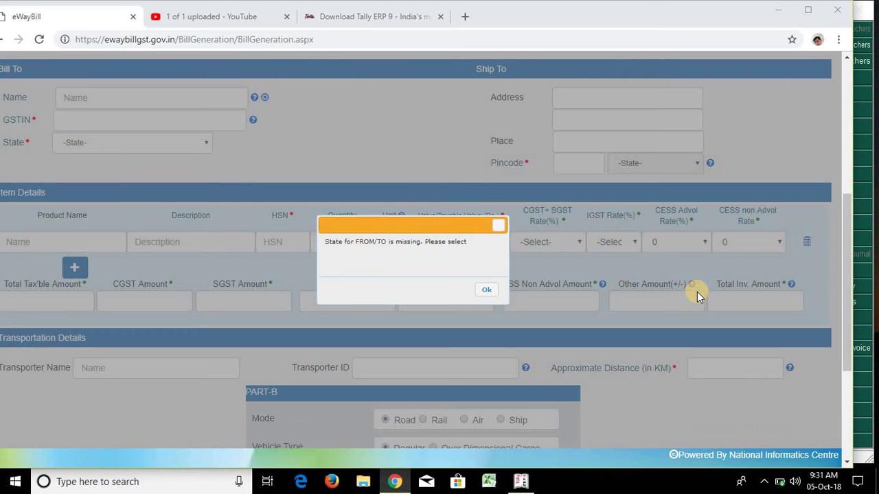
{"action": "left_click", "coordinate": [485, 290]}
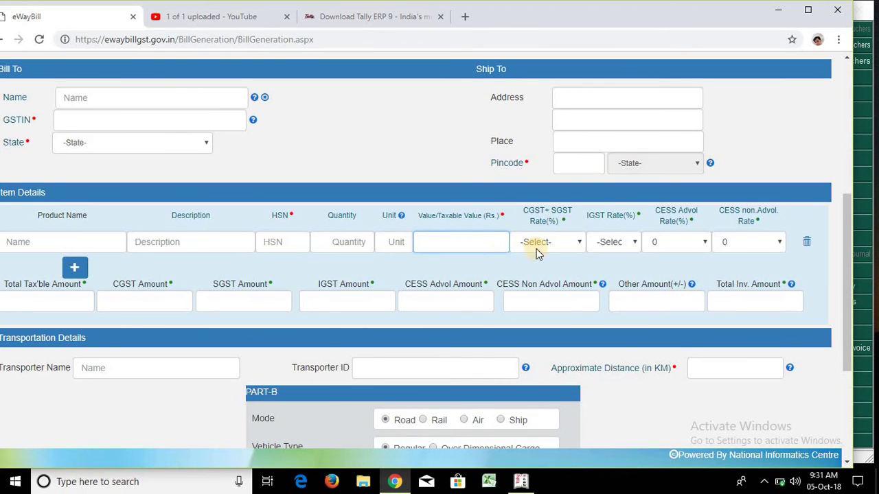
{"action": "left_click", "coordinate": [581, 245]}
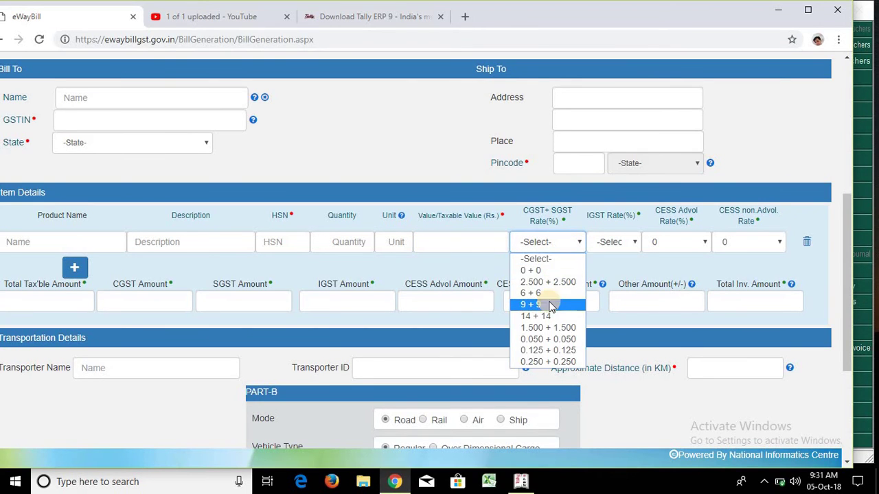
{"action": "key", "text": "alt+Tab"}
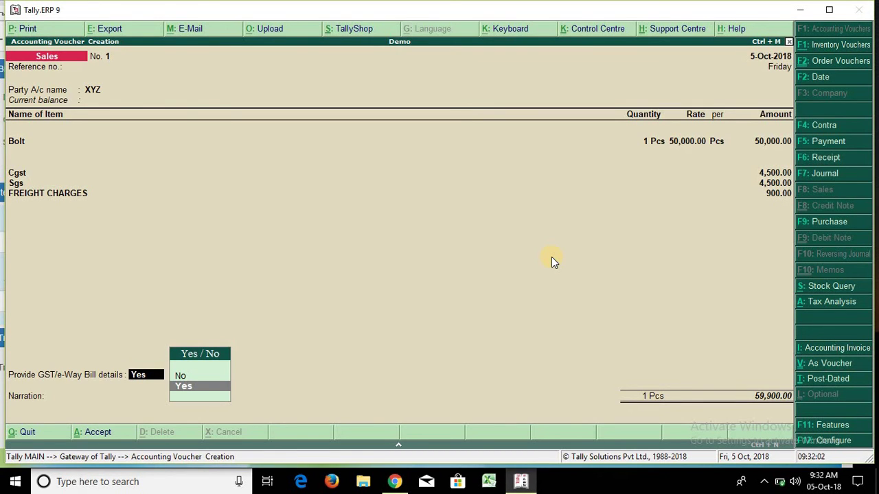
{"action": "key", "text": "alt+Tab"}
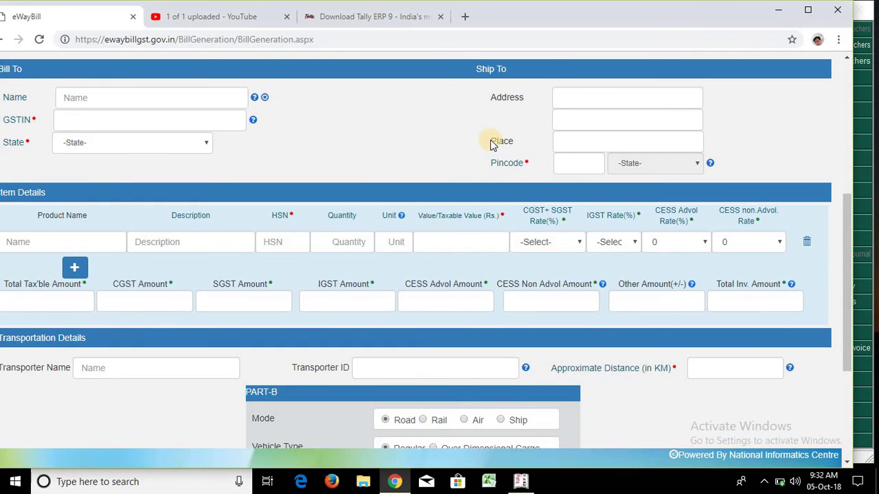
{"action": "left_click", "coordinate": [412, 20]}
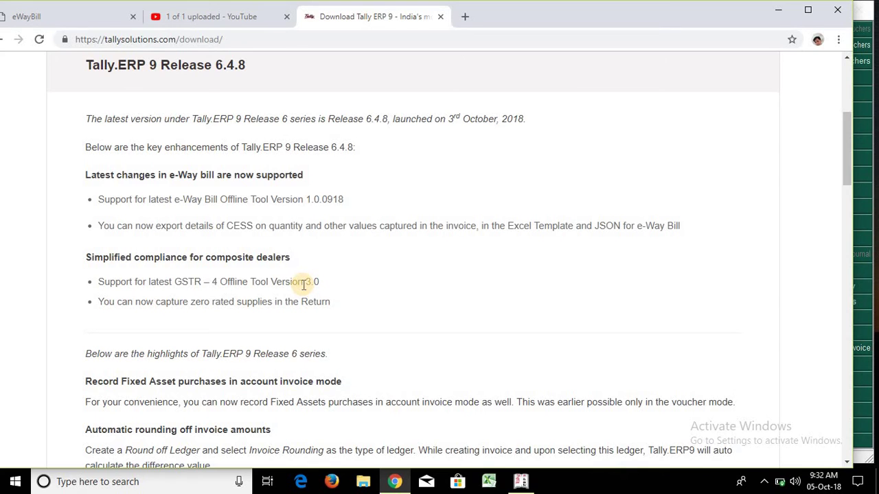
Switch back to Tally.ERP 9 and abandon the sales voucher without saving it.
{"action": "key", "text": "alt+Tab"}
{"action": "key", "text": "BackSpace"}
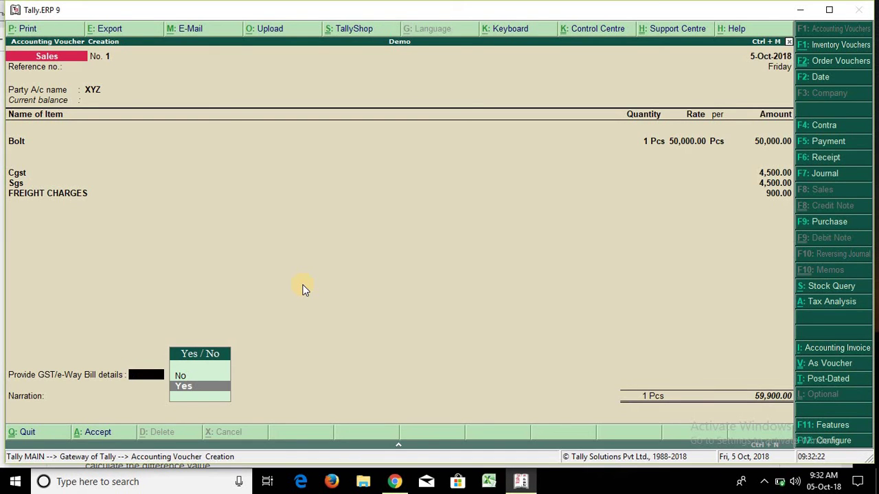
{"action": "key", "text": "Escape"}
{"action": "key", "text": "y"}
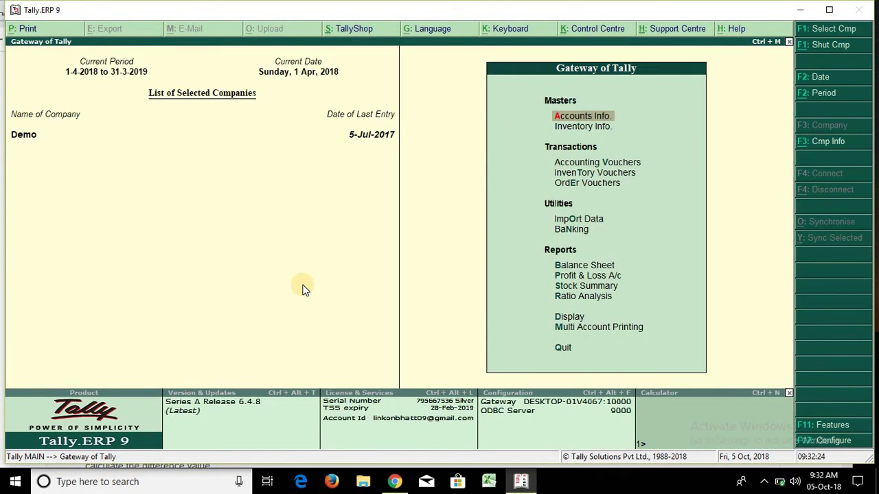
Display the GSTR-3B report from the statutory GST reports.
{"action": "key", "text": "d"}
{"action": "key", "text": "u"}
{"action": "key", "text": "g"}
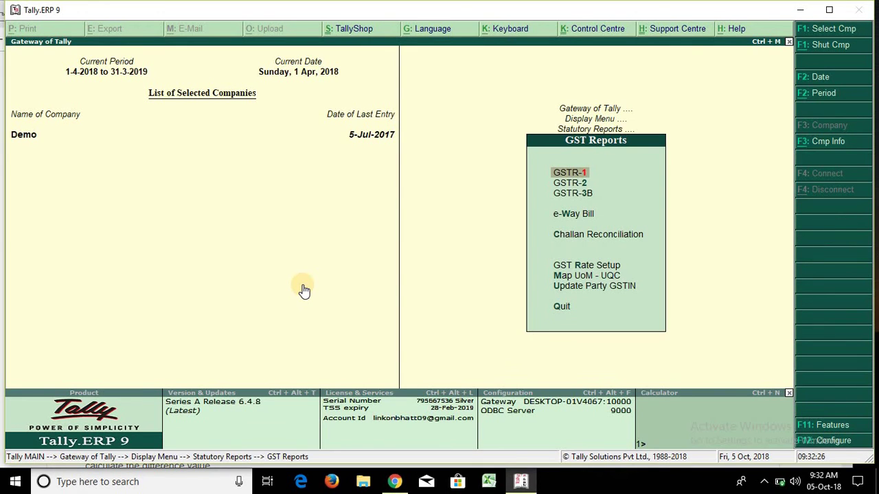
{"action": "key", "text": "Down"}
{"action": "key", "text": "Down"}
{"action": "key", "text": "Return"}
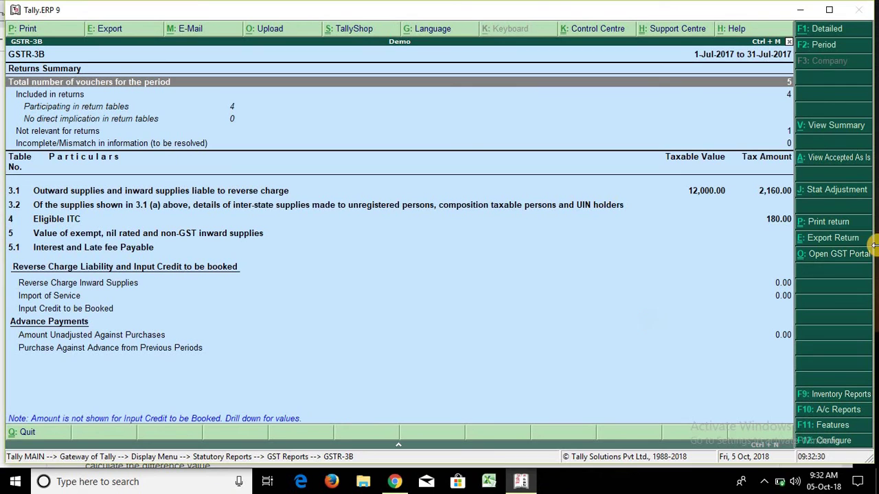
Try to export the GSTR-3B return, opening the company's GST details for the missing GSTIN/UIN and quitting them without saving.
{"action": "left_click", "coordinate": [828, 240]}
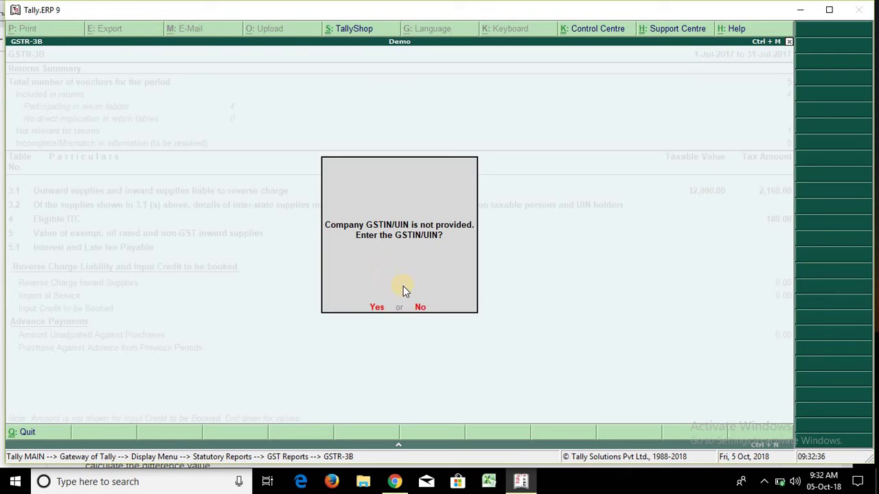
{"action": "left_click", "coordinate": [377, 308]}
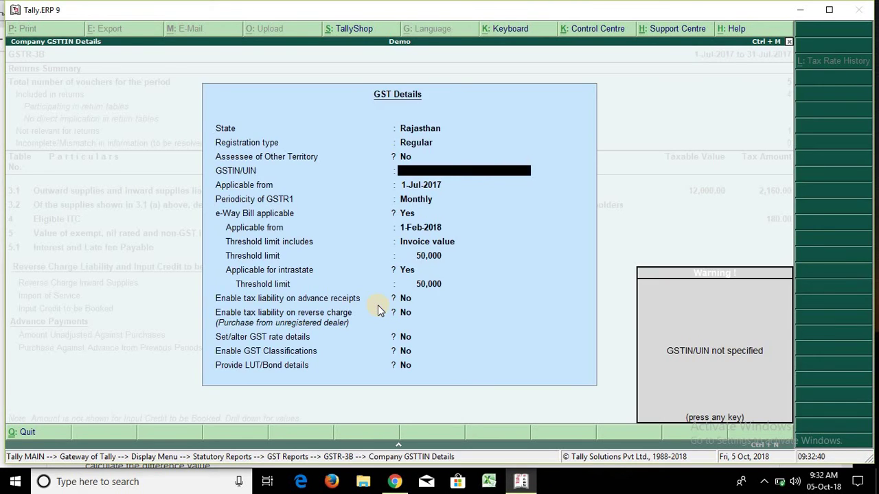
{"action": "key", "text": "space"}
{"action": "key", "text": "space"}
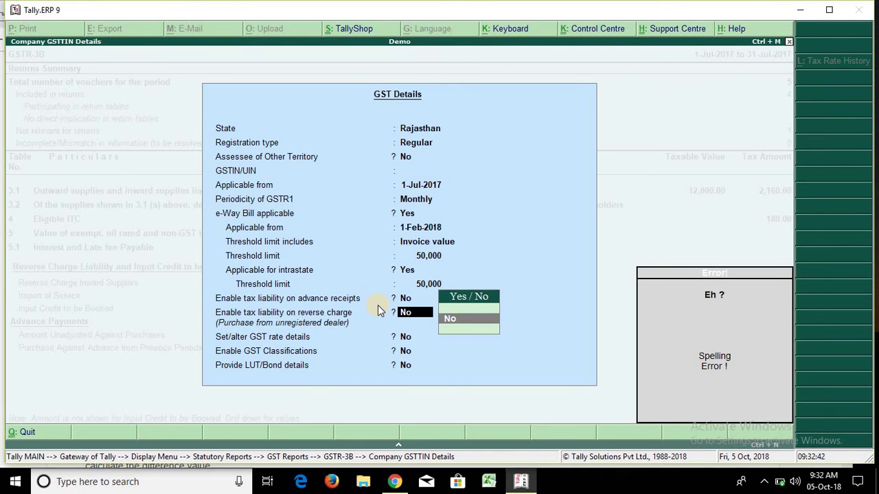
{"action": "key", "text": "space"}
{"action": "key", "text": "Escape"}
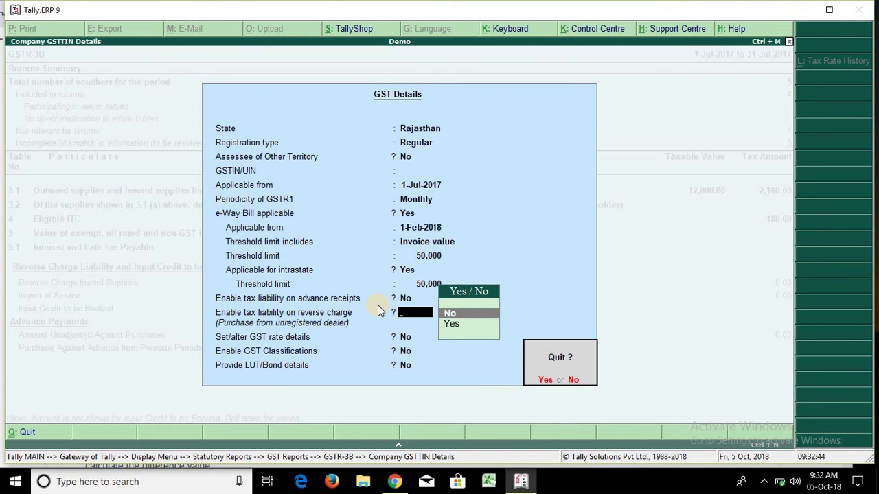
{"action": "key", "text": "y"}
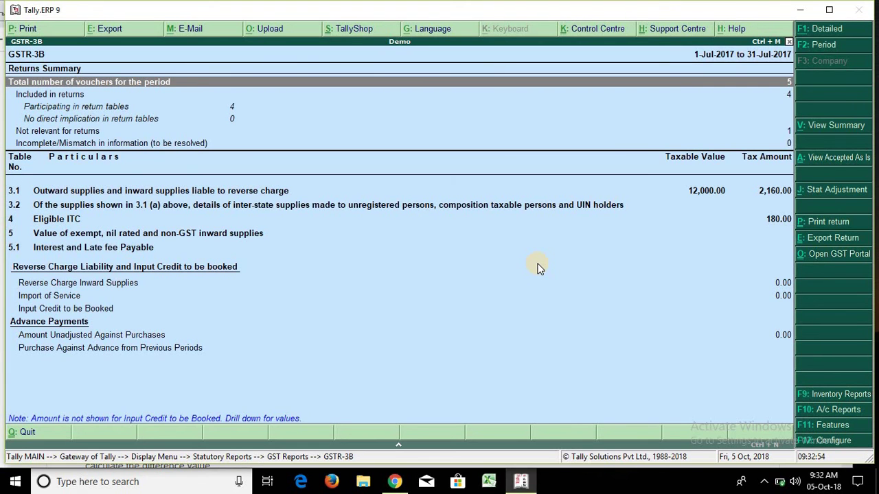
Review the Release 6.4.8 e-Way Bill and composite dealer enhancements in Chrome and return to the GSTR-3B report in Tally.ERP 9.
{"action": "key", "text": "alt+Tab"}
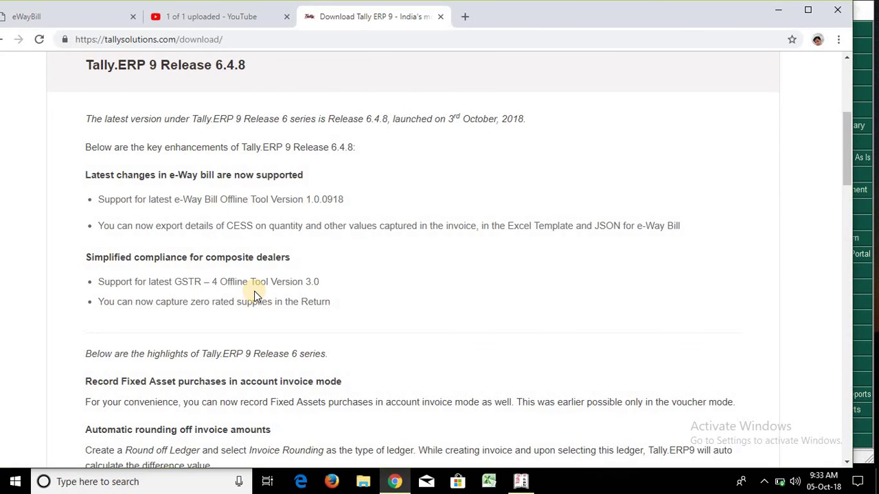
{"action": "key", "text": "alt+Tab"}
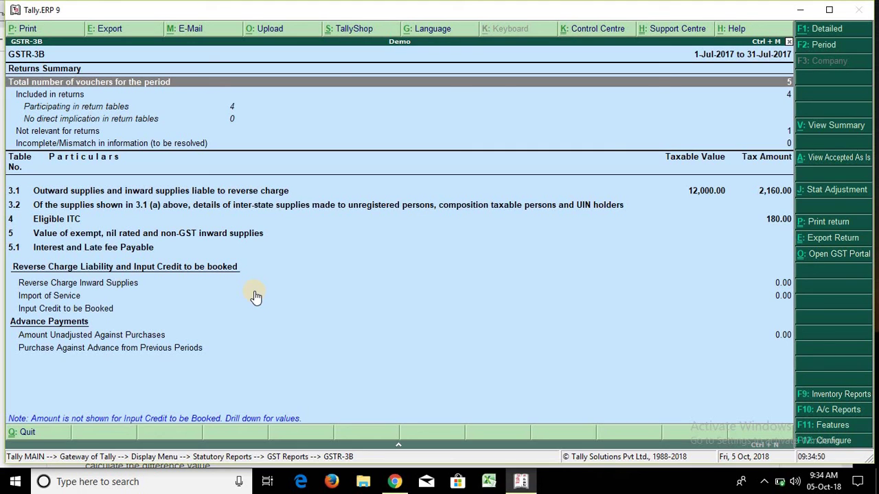
{"action": "left_click", "coordinate": [766, 483]}
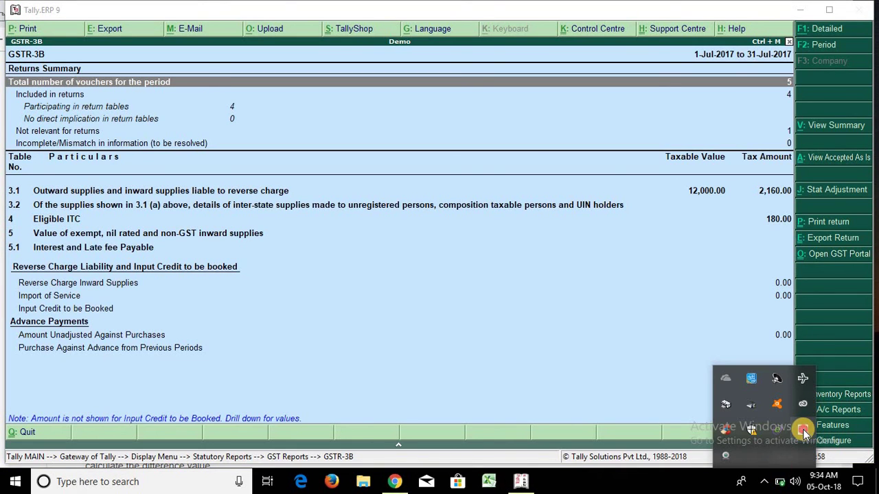
{"action": "right_click", "coordinate": [804, 432]}
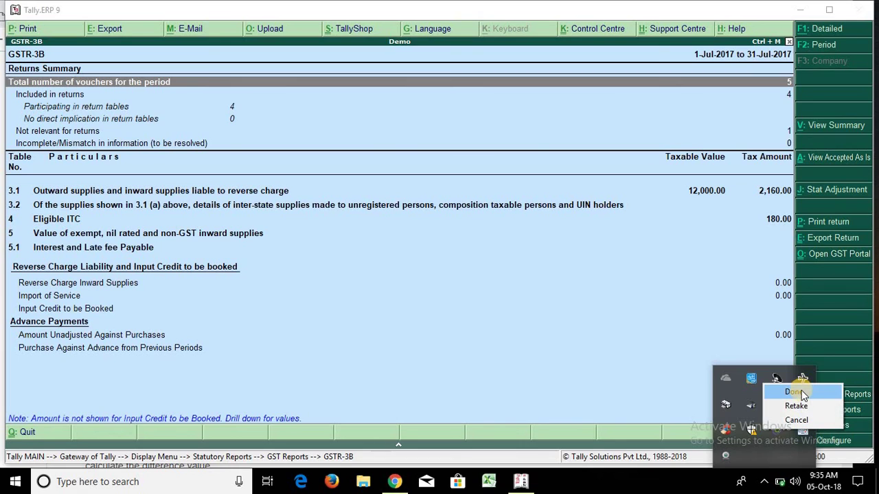